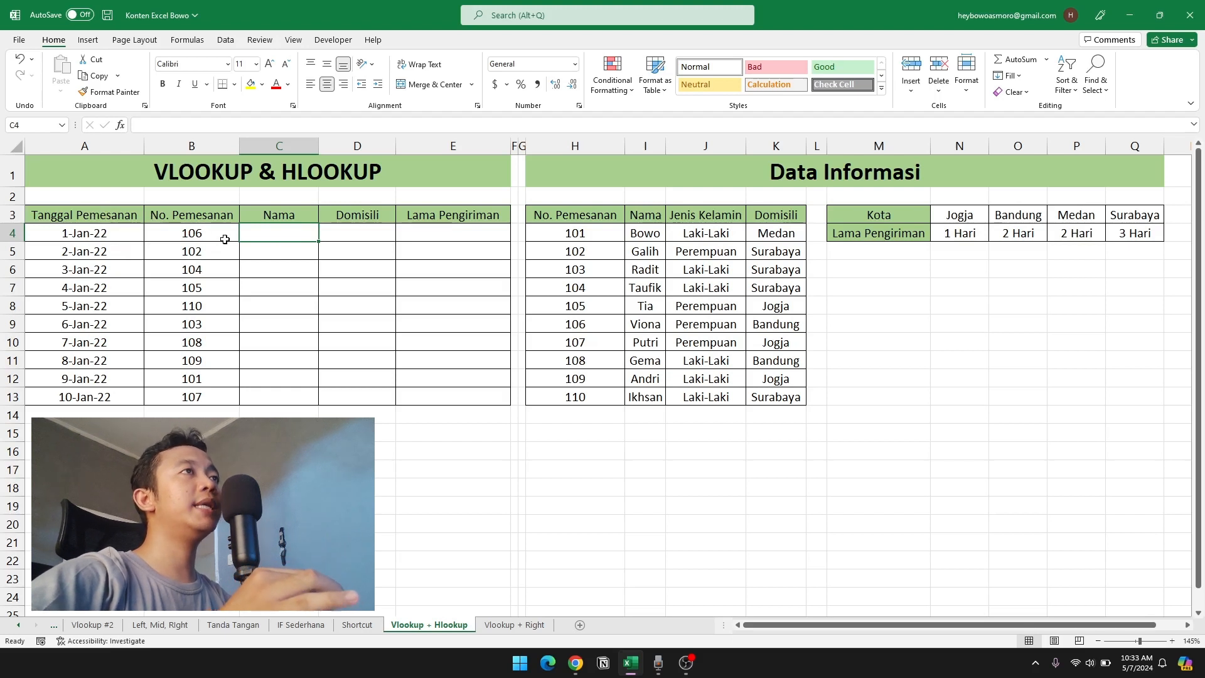
# Examine the empty Nama, Domisili and Lama Pengiriman cells in C4:E13 and the Data Informasi tables that supply them
pyautogui.moveTo(280, 237); pyautogui.dragTo(270, 392)
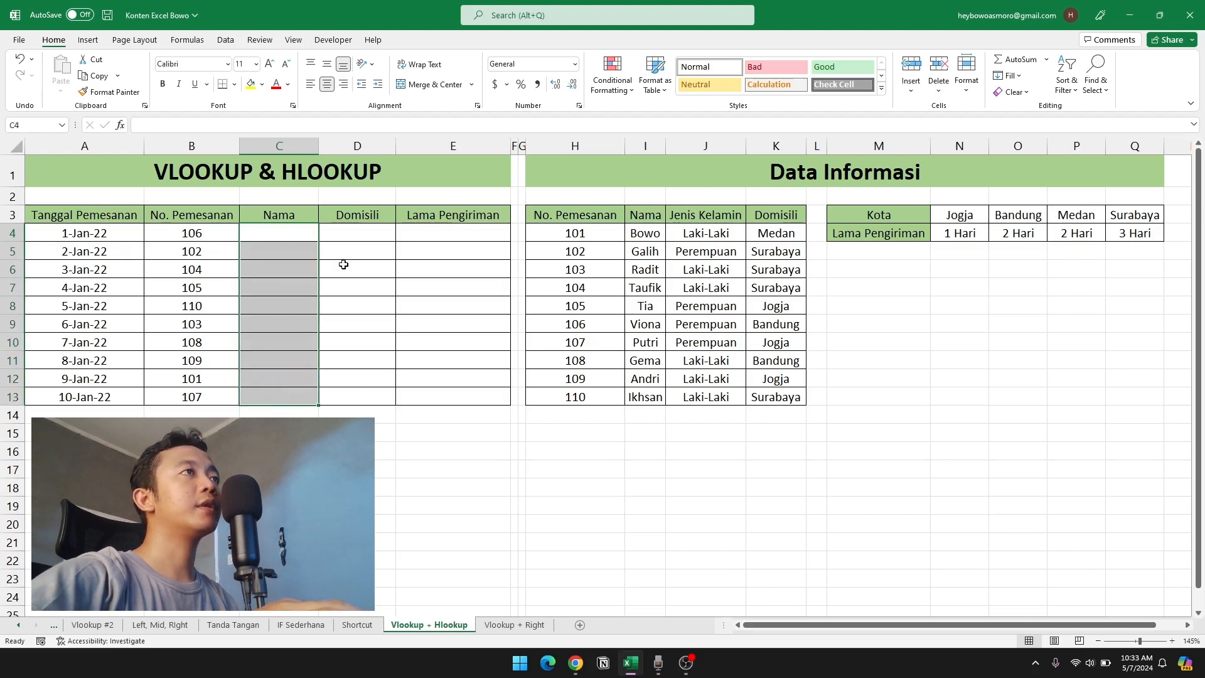
pyautogui.moveTo(359, 233); pyautogui.dragTo(367, 402)
pyautogui.moveTo(443, 243); pyautogui.dragTo(449, 397)
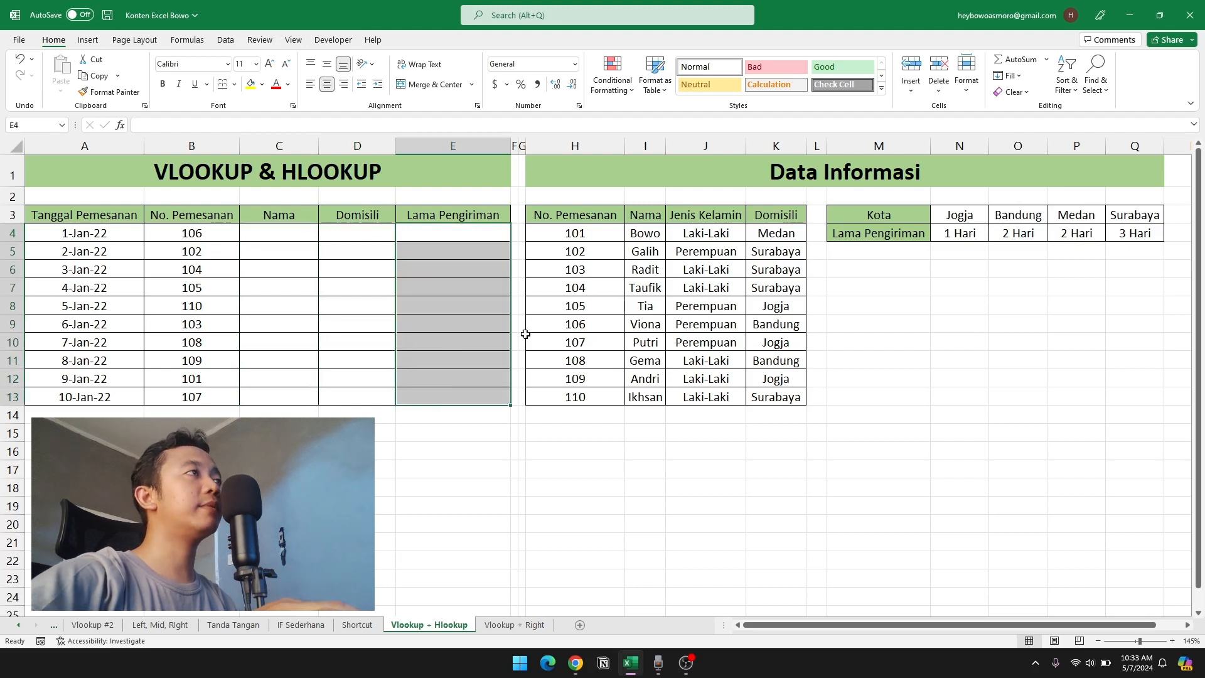
pyautogui.moveTo(617, 189); pyautogui.dragTo(677, 391)
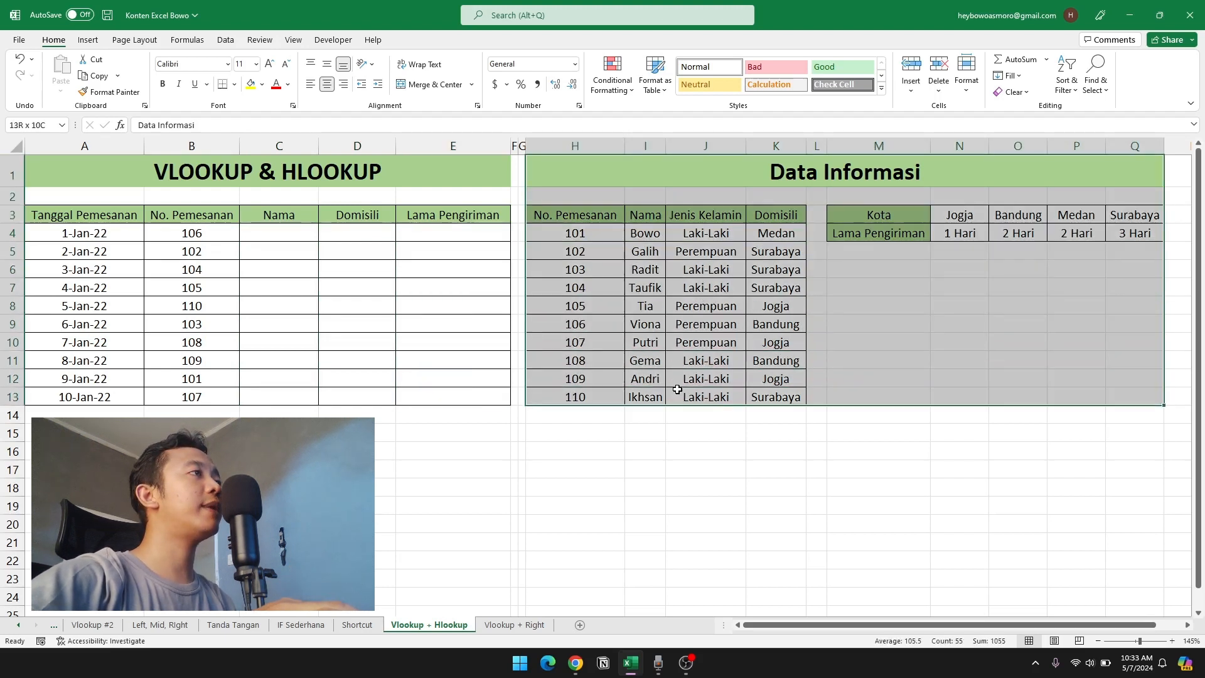
pyautogui.click(720, 318)
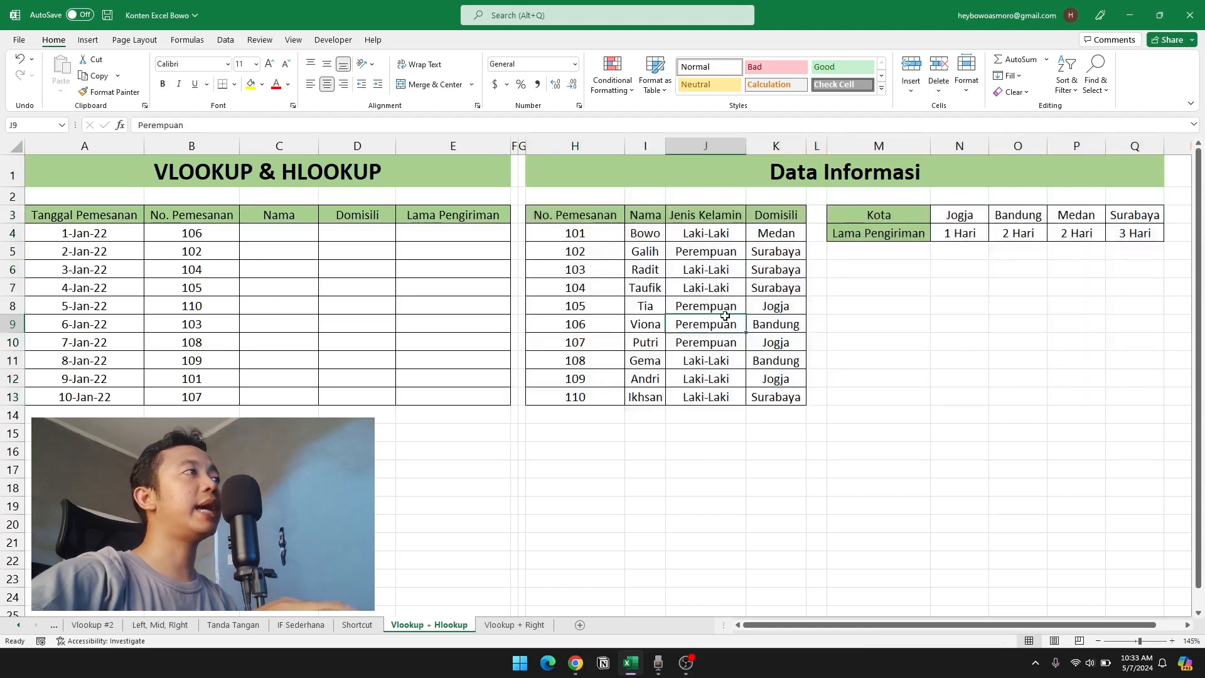
pyautogui.moveTo(293, 230); pyautogui.dragTo(434, 399)
pyautogui.click(286, 432)
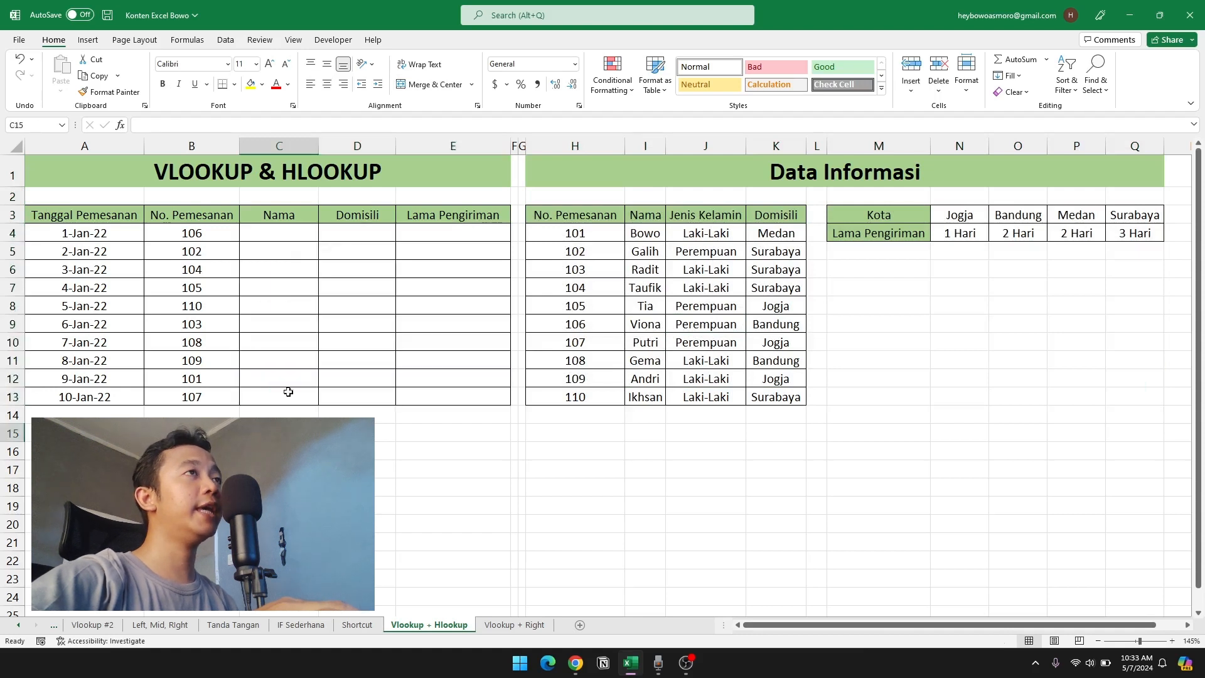
pyautogui.click(201, 433)
pyautogui.click(119, 433)
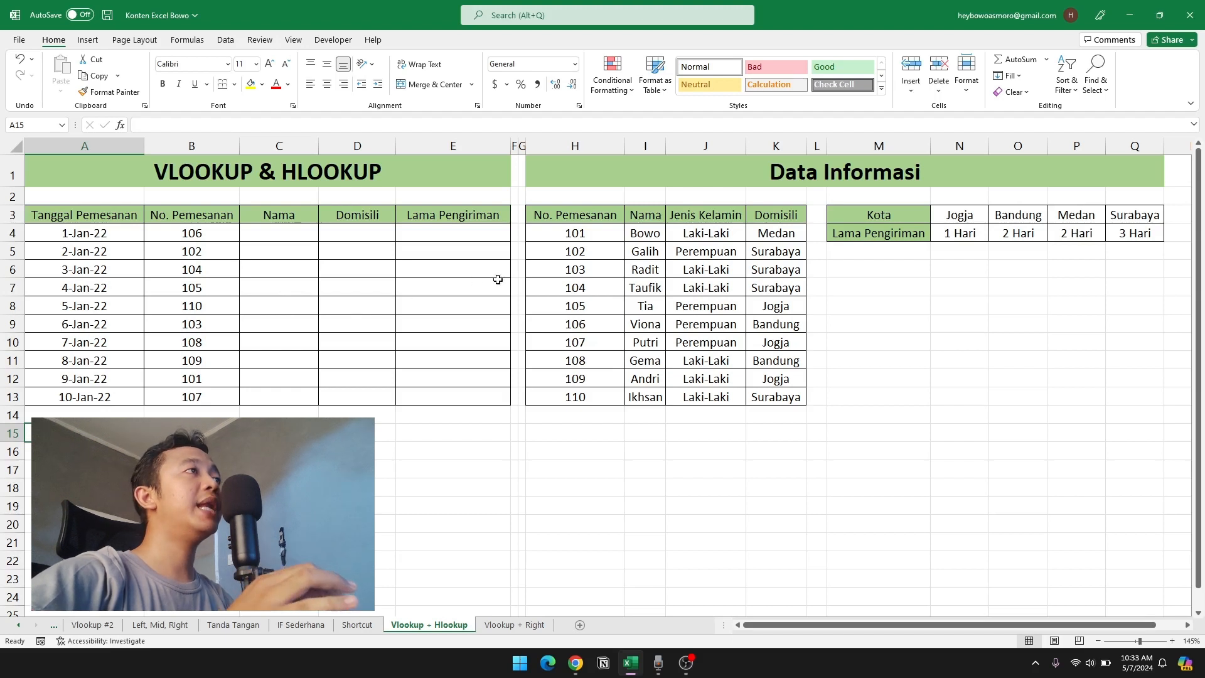
# Compare the layouts of the lookup tables: order data in columns H3:K13, and the Kota and Lama Pengiriman rows in M3:Q4
pyautogui.moveTo(563, 214); pyautogui.dragTo(575, 397)
pyautogui.moveTo(645, 215); pyautogui.dragTo(646, 379)
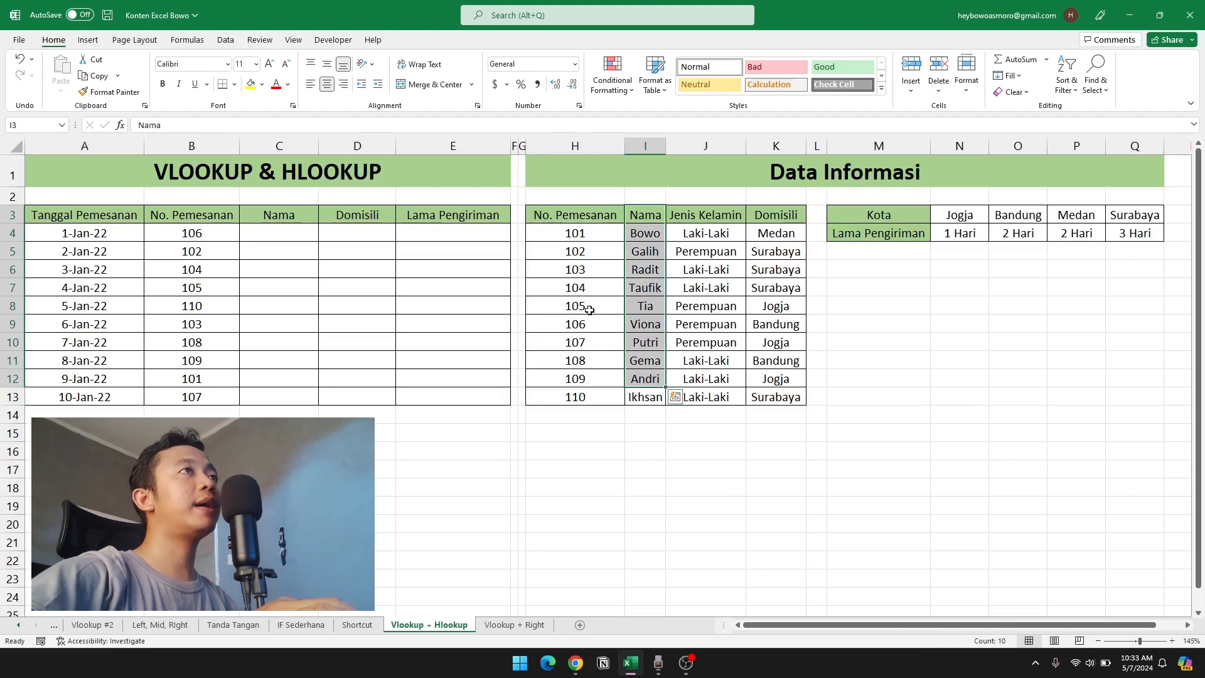
pyautogui.moveTo(871, 214); pyautogui.dragTo(1109, 215)
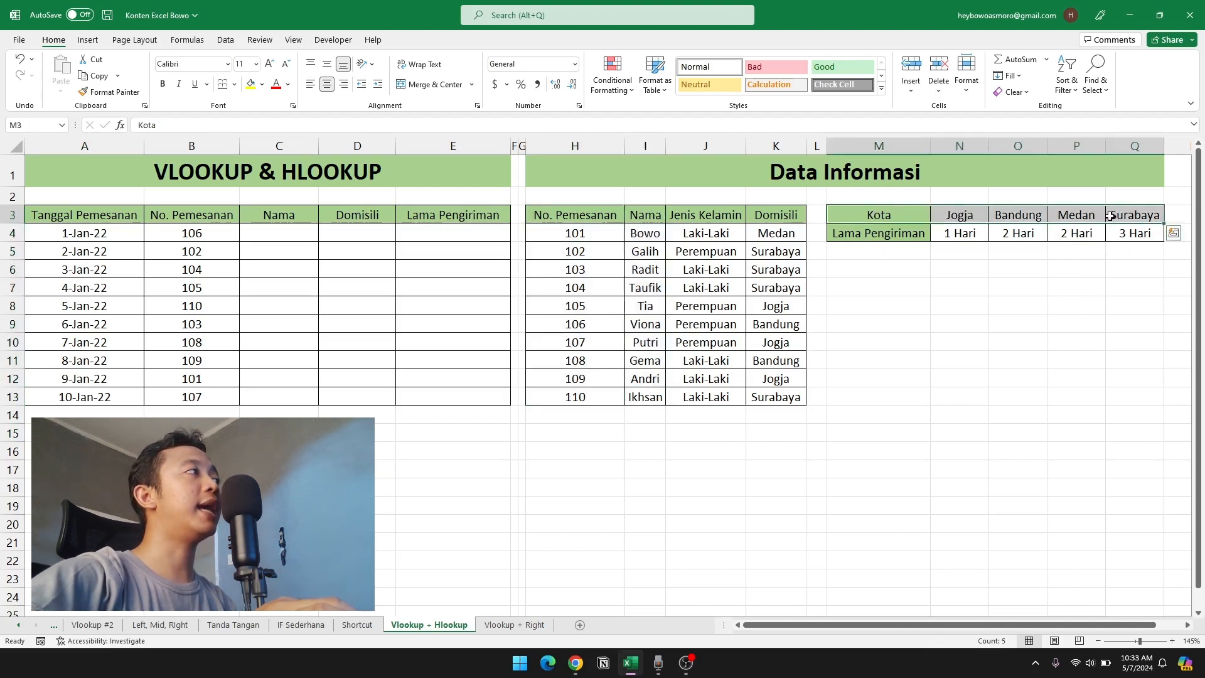
pyautogui.moveTo(907, 234); pyautogui.dragTo(1110, 229)
pyautogui.moveTo(667, 217); pyautogui.dragTo(653, 219)
pyautogui.click(610, 264)
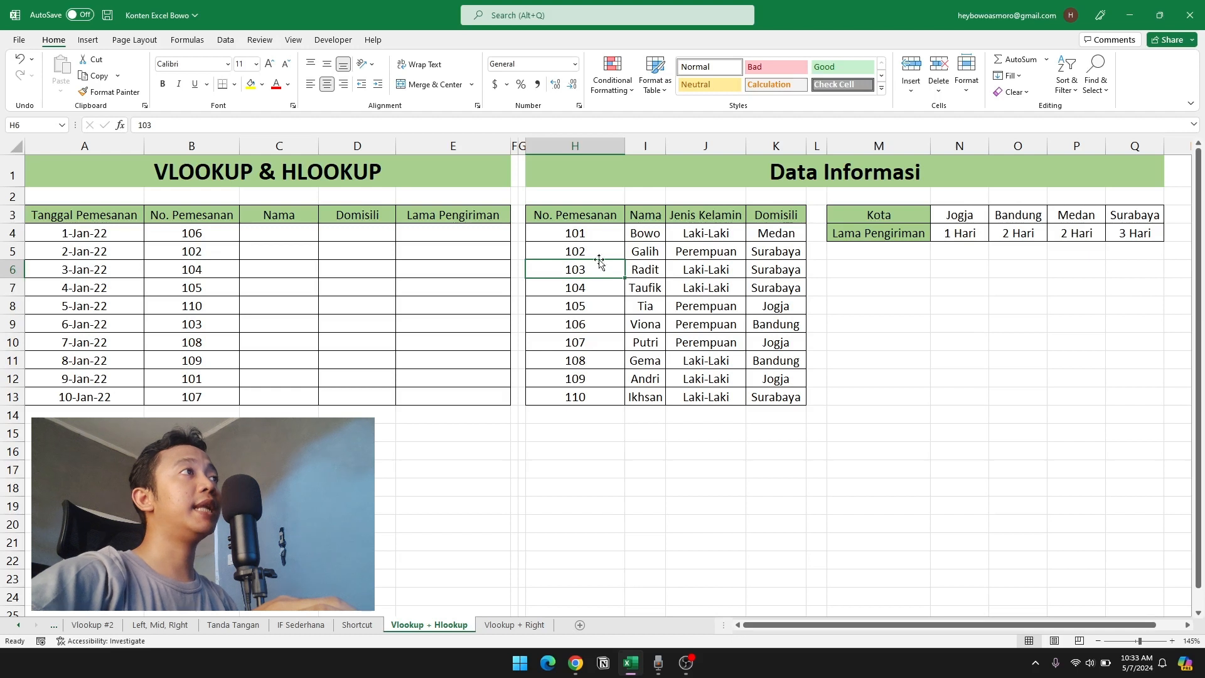
pyautogui.moveTo(569, 216); pyautogui.dragTo(766, 216)
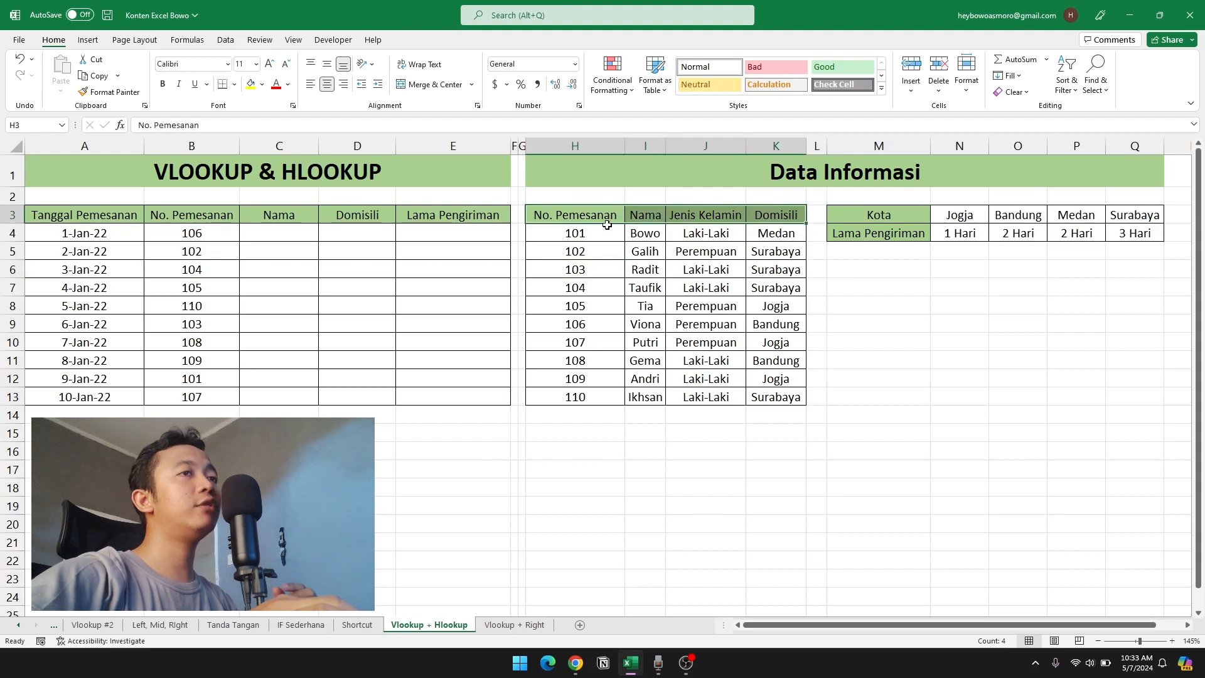
pyautogui.moveTo(582, 215); pyautogui.dragTo(573, 398)
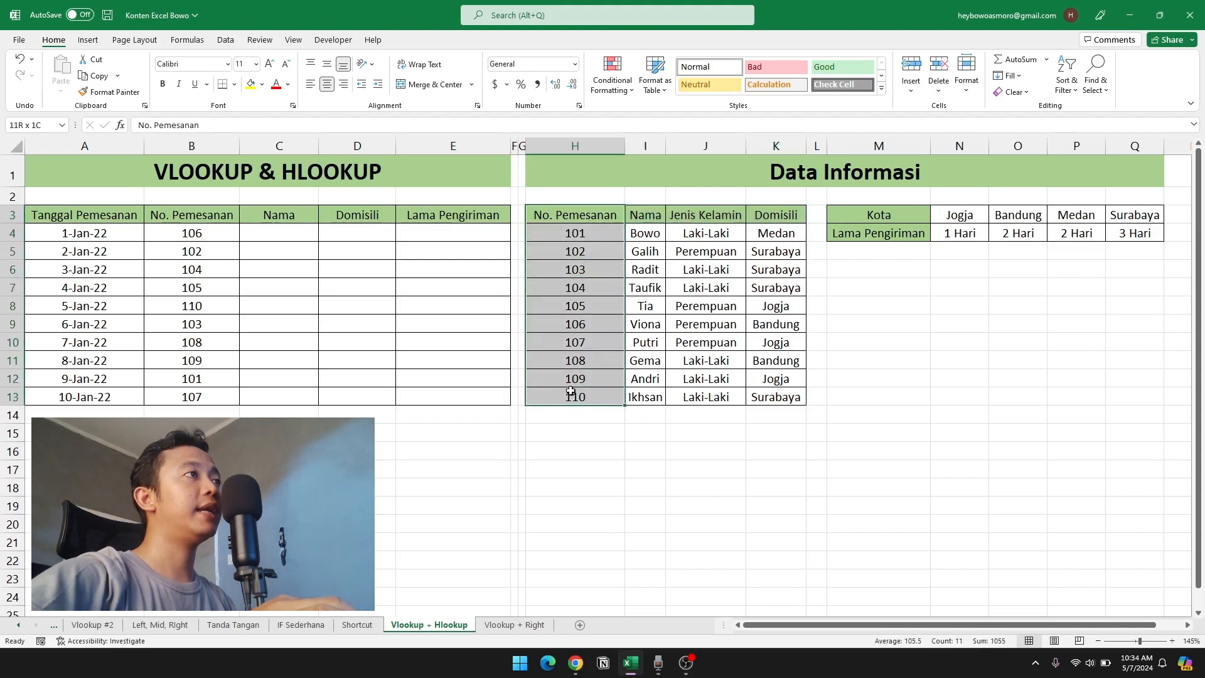
pyautogui.moveTo(642, 216); pyautogui.dragTo(643, 396)
pyautogui.moveTo(695, 215); pyautogui.dragTo(702, 379)
pyautogui.moveTo(768, 218); pyautogui.dragTo(770, 378)
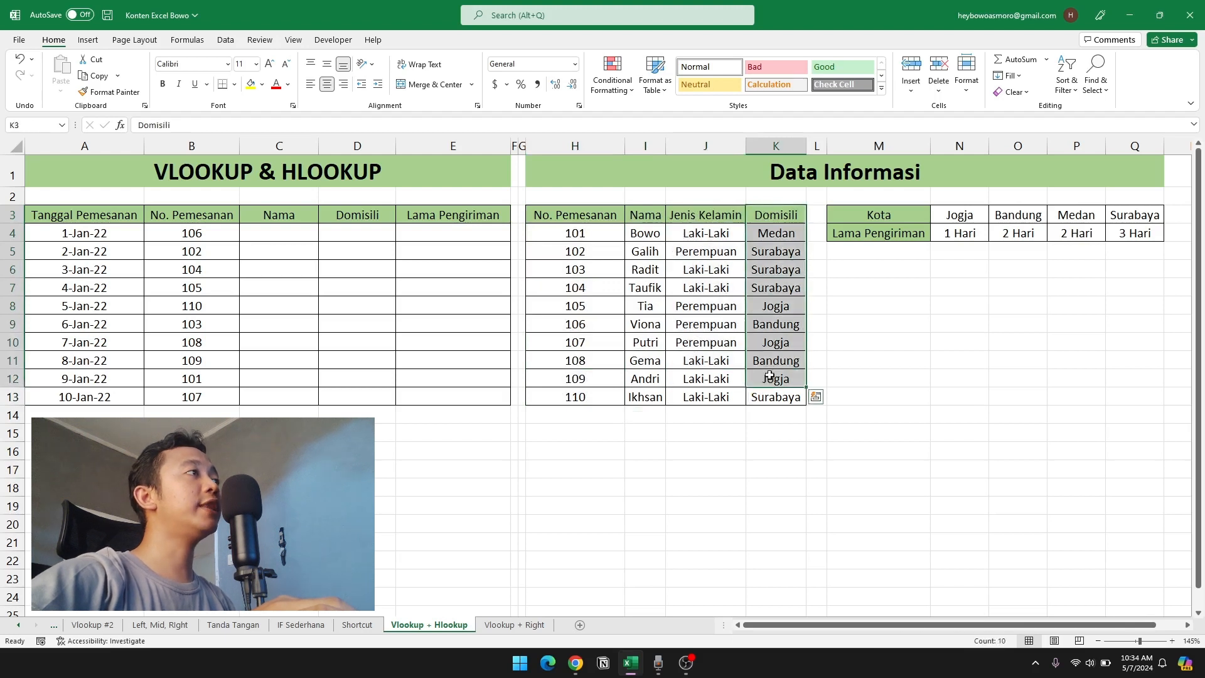
pyautogui.moveTo(872, 215); pyautogui.dragTo(857, 394)
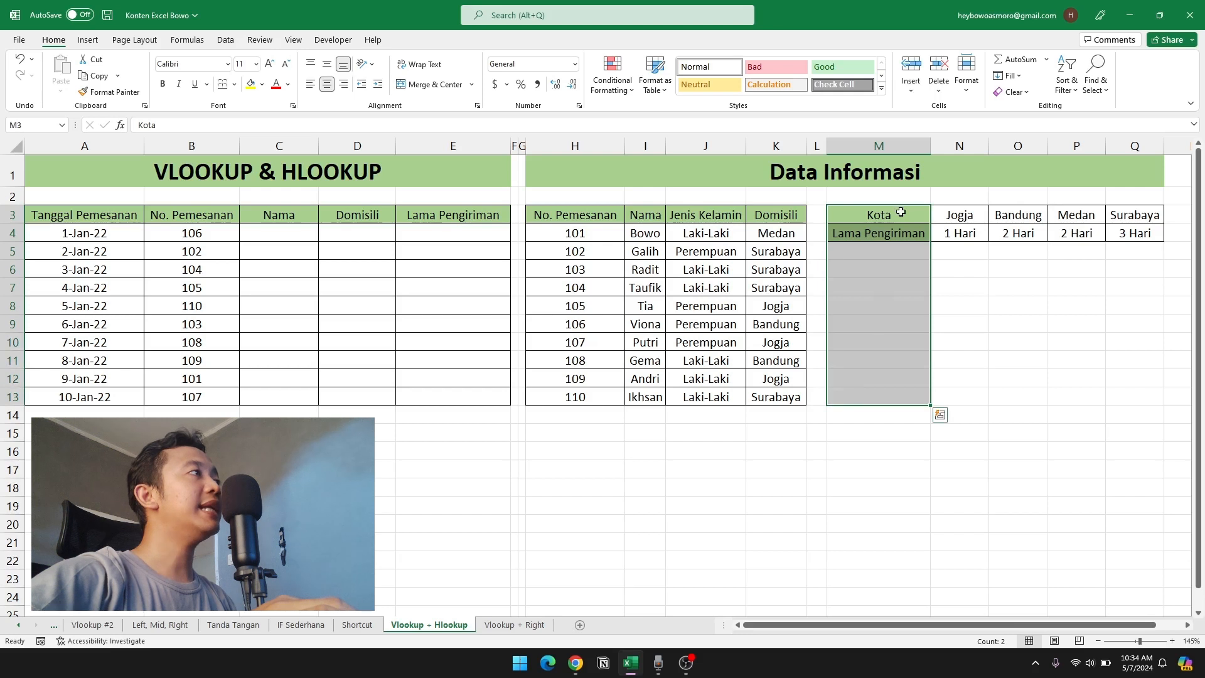
pyautogui.moveTo(900, 212); pyautogui.dragTo(1133, 214)
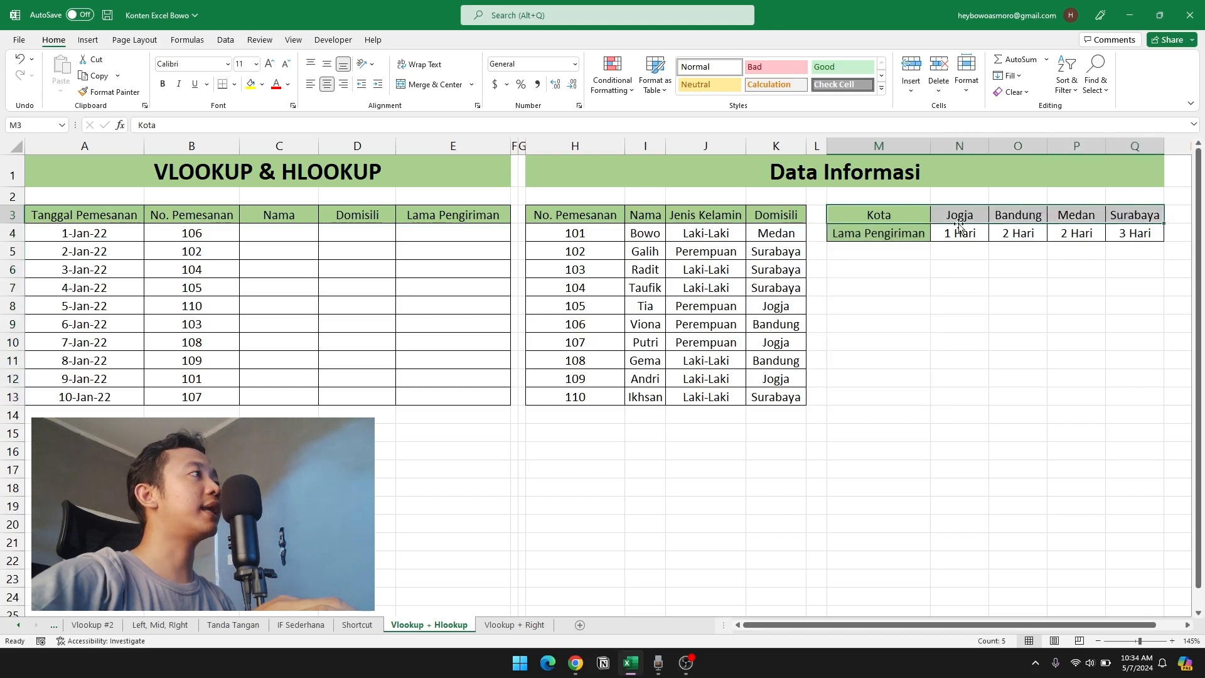
pyautogui.click(869, 242)
pyautogui.moveTo(868, 243); pyautogui.dragTo(1132, 234)
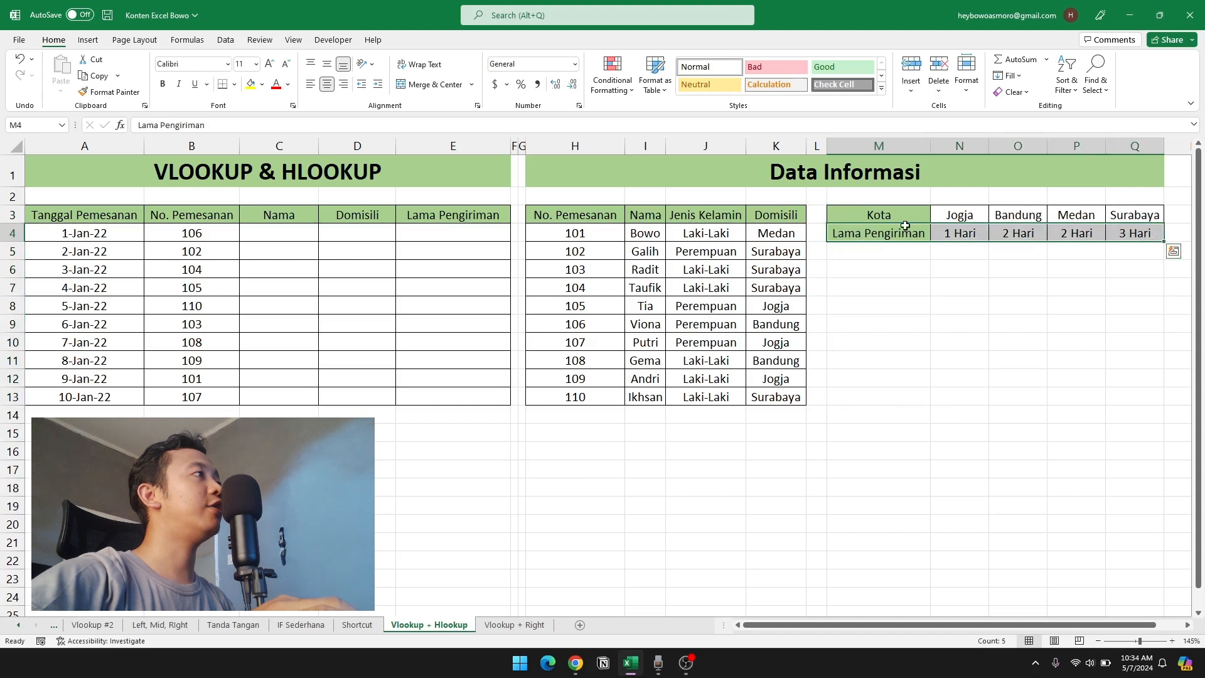
pyautogui.moveTo(902, 216); pyautogui.dragTo(1127, 216)
pyautogui.click(878, 215)
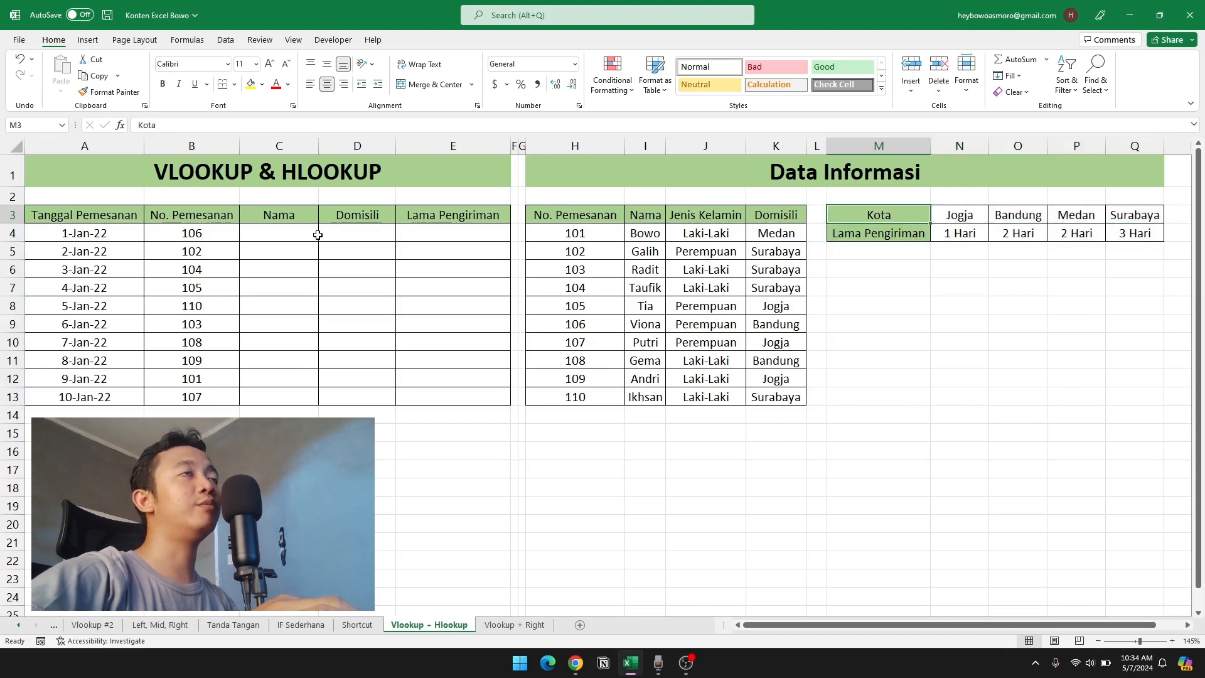
# Examine the empty Nama cells C4:C13 against the order table's headers H3:K3 and its Nama column
pyautogui.click(279, 237)
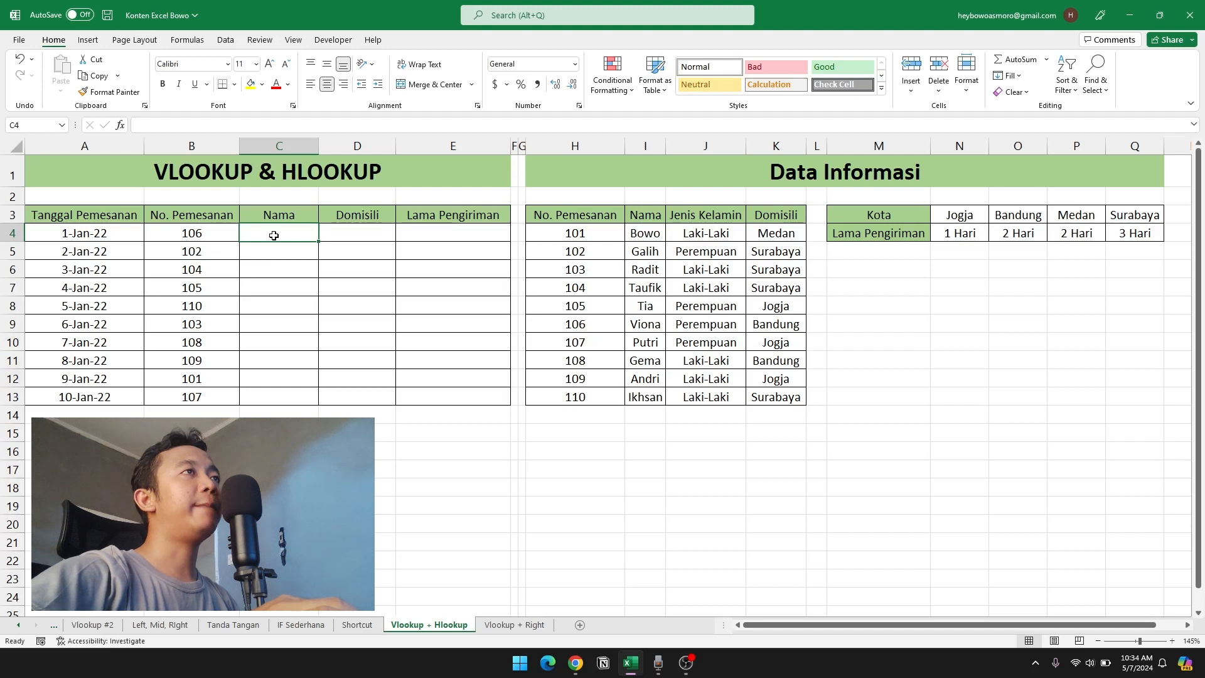
pyautogui.moveTo(273, 235); pyautogui.dragTo(270, 397)
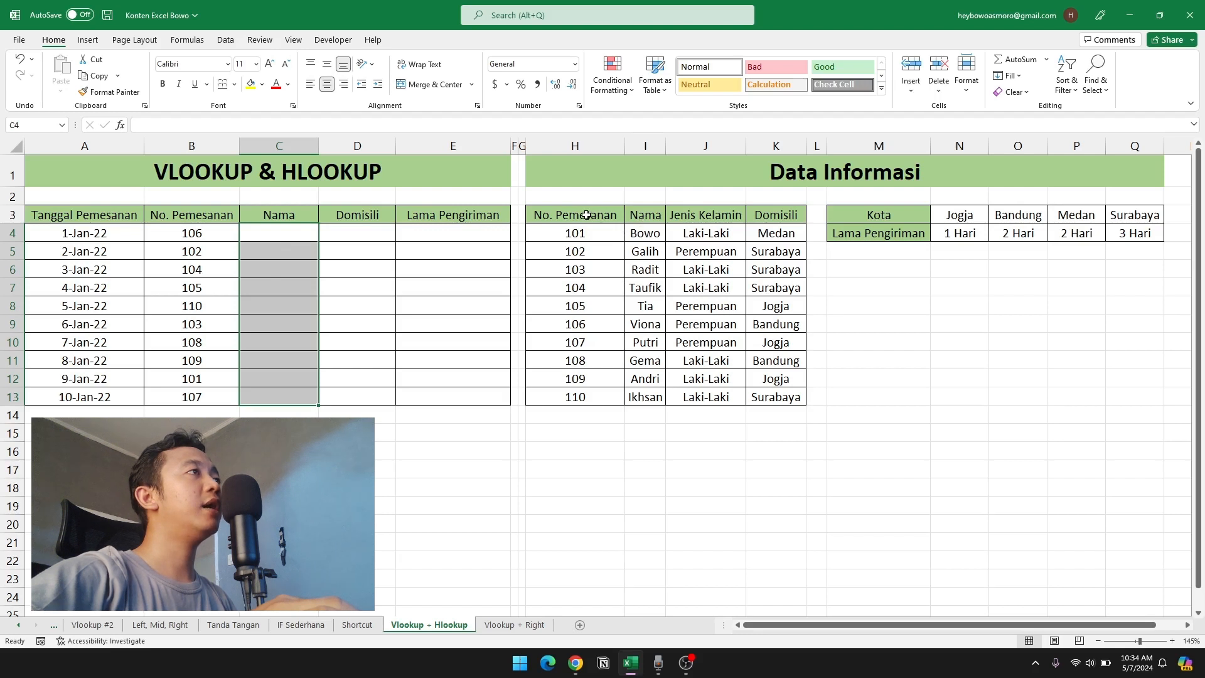
pyautogui.moveTo(586, 214); pyautogui.dragTo(766, 216)
pyautogui.click(645, 216)
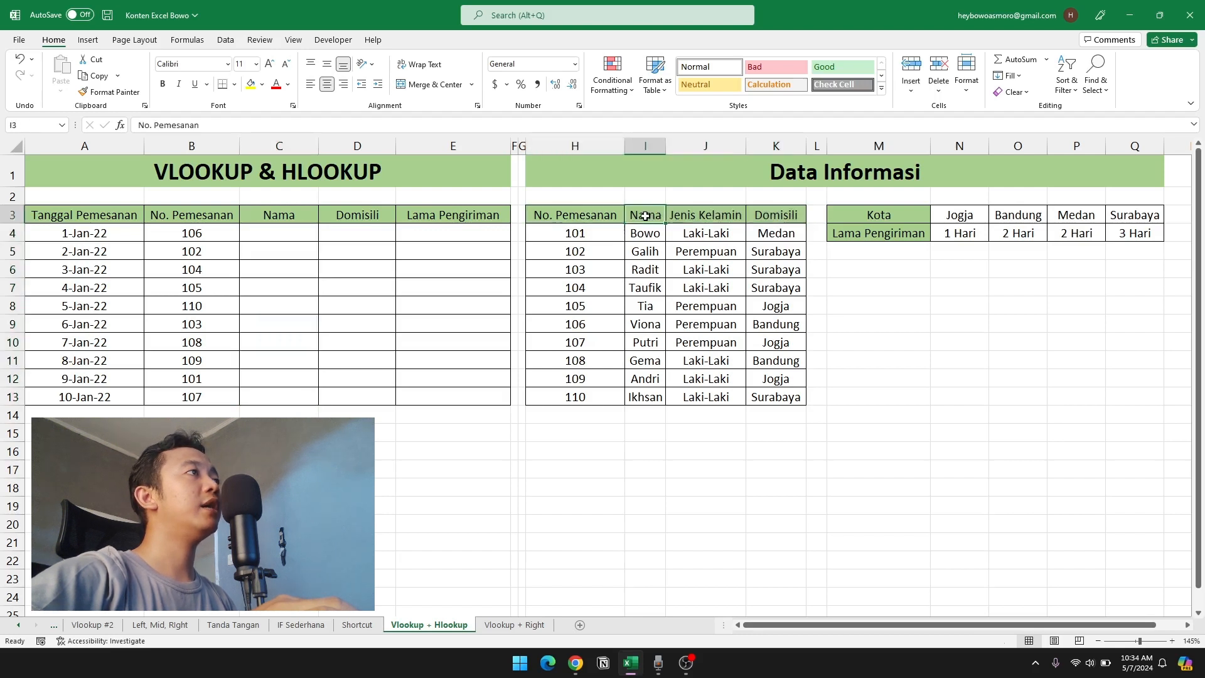
pyautogui.moveTo(645, 216); pyautogui.dragTo(646, 395)
# Start a VLOOKUP formula in C4 with B4 as the lookup value and the absolute range $H$3:$K$13 as the table array
pyautogui.click(281, 234)
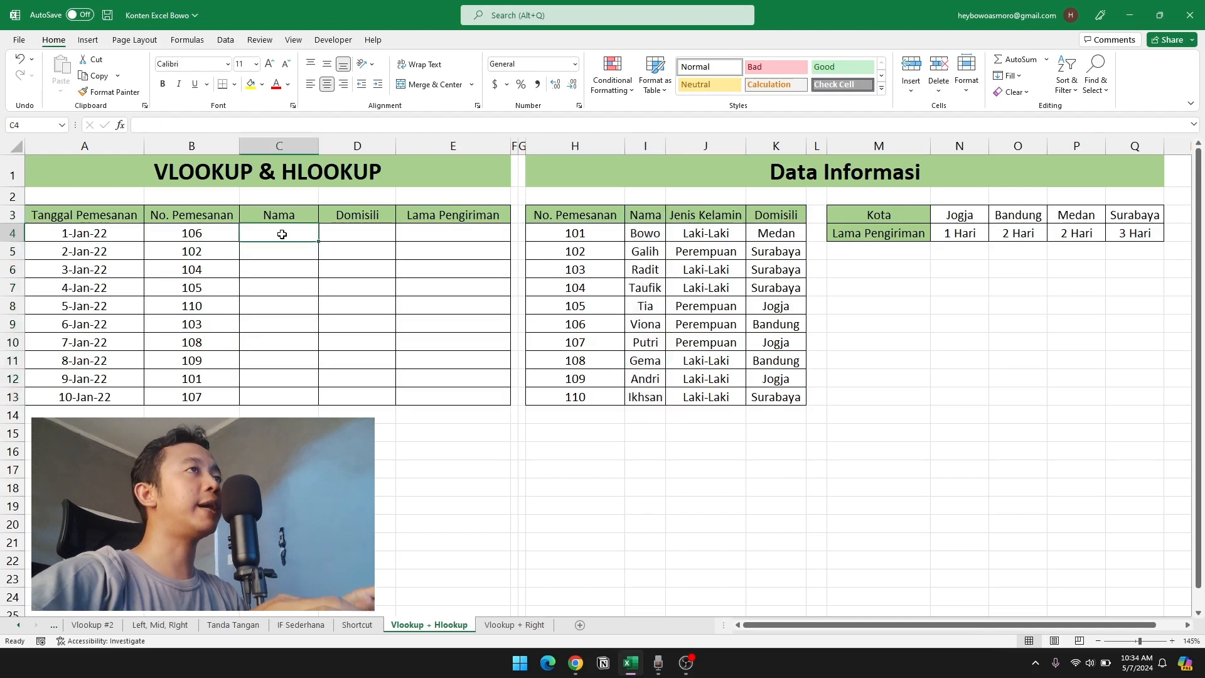
pyautogui.write('=vlook')
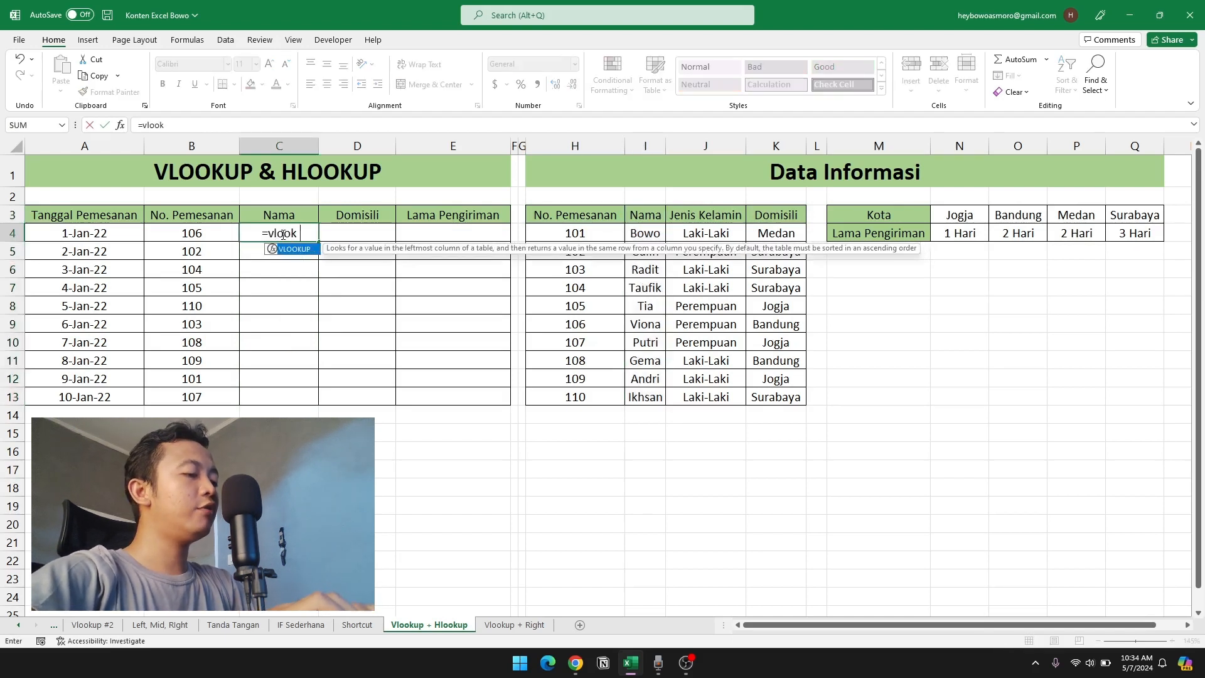
pyautogui.write('up(')
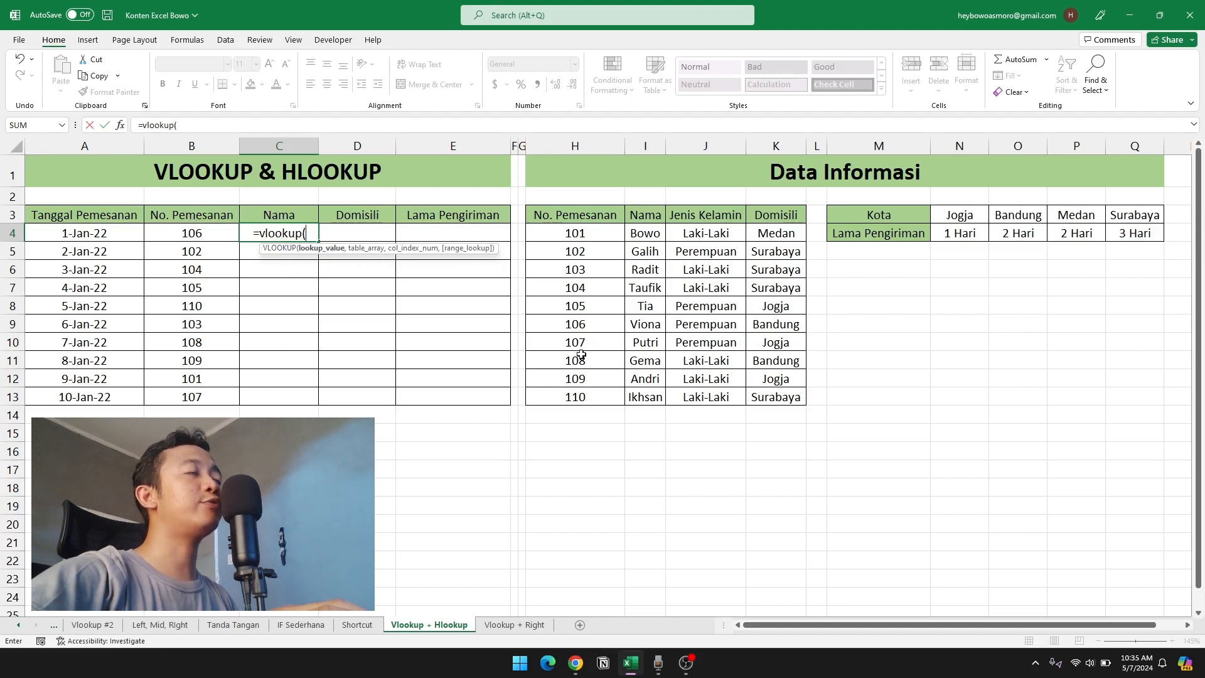
pyautogui.click(199, 234)
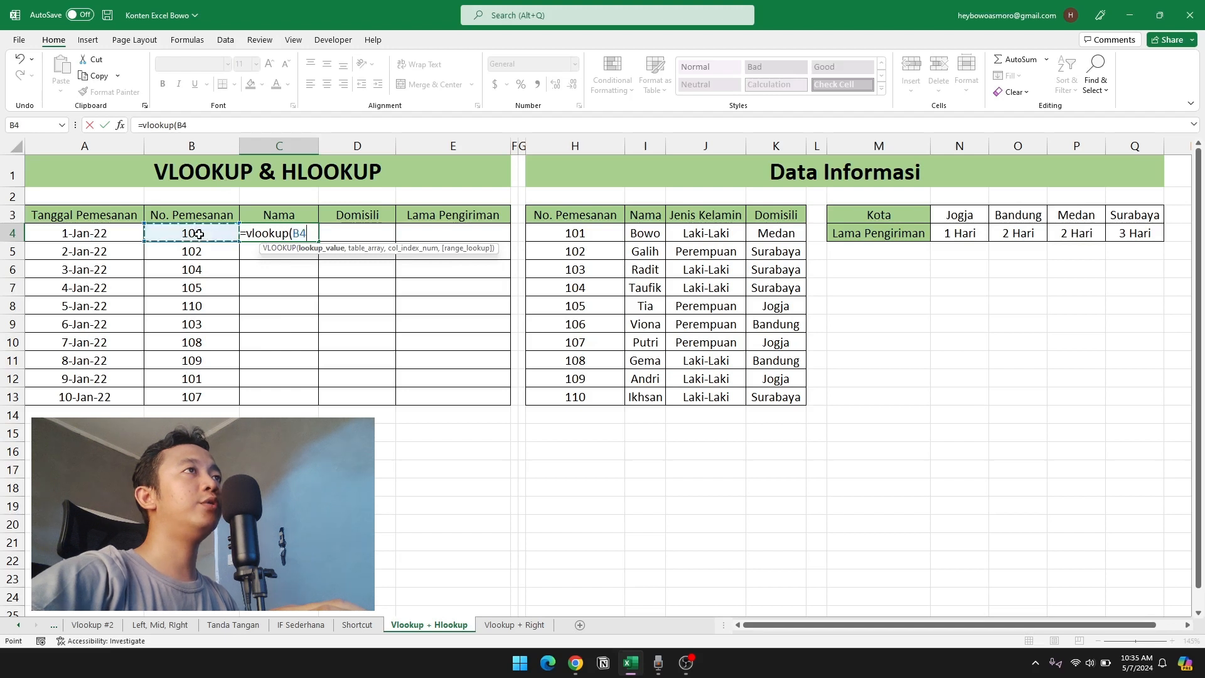
pyautogui.write(',')
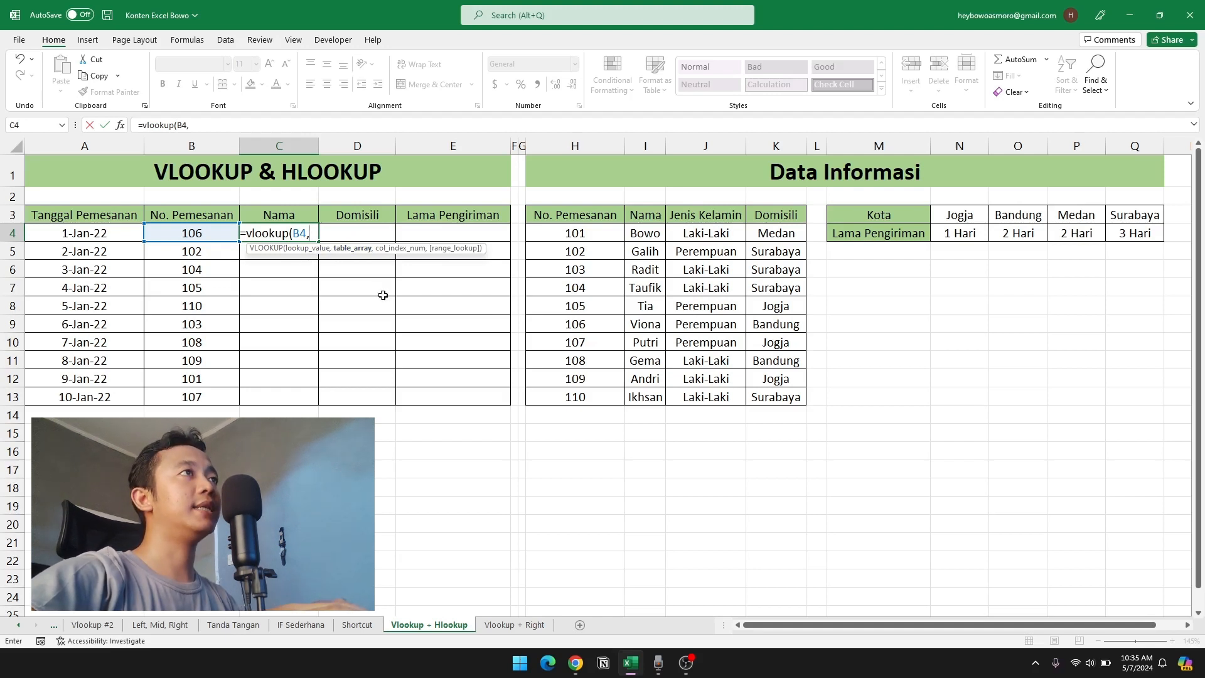
pyautogui.moveTo(555, 223); pyautogui.dragTo(768, 400)
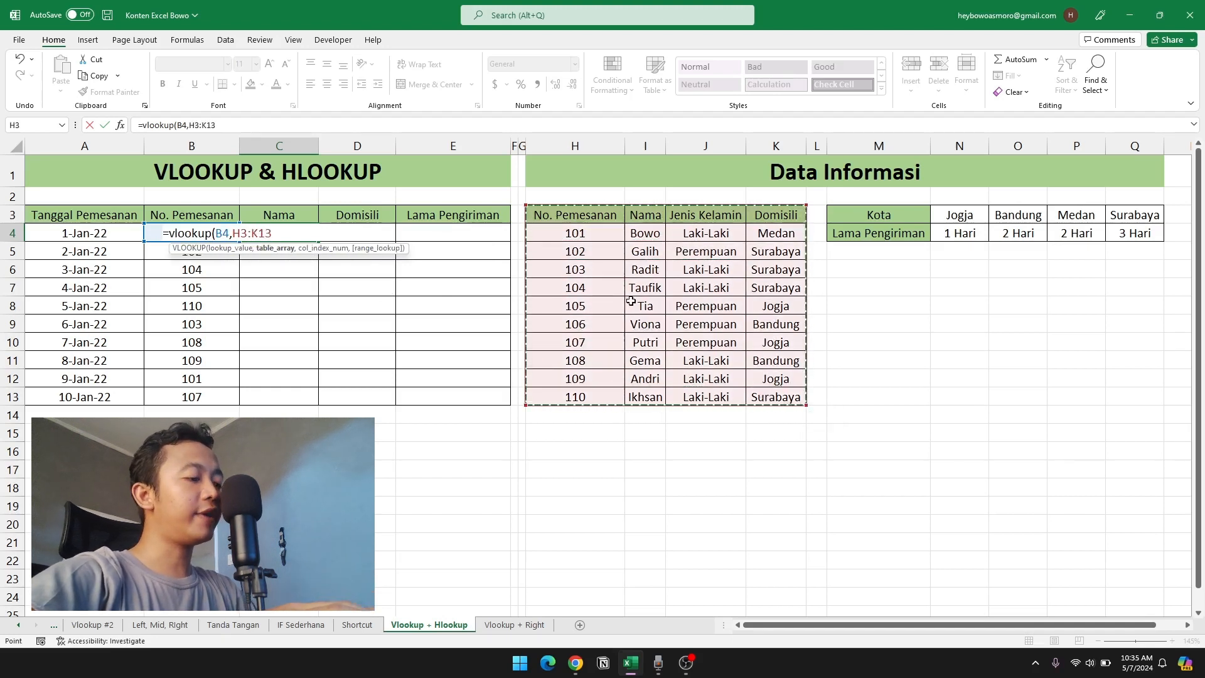
pyautogui.press('F4')
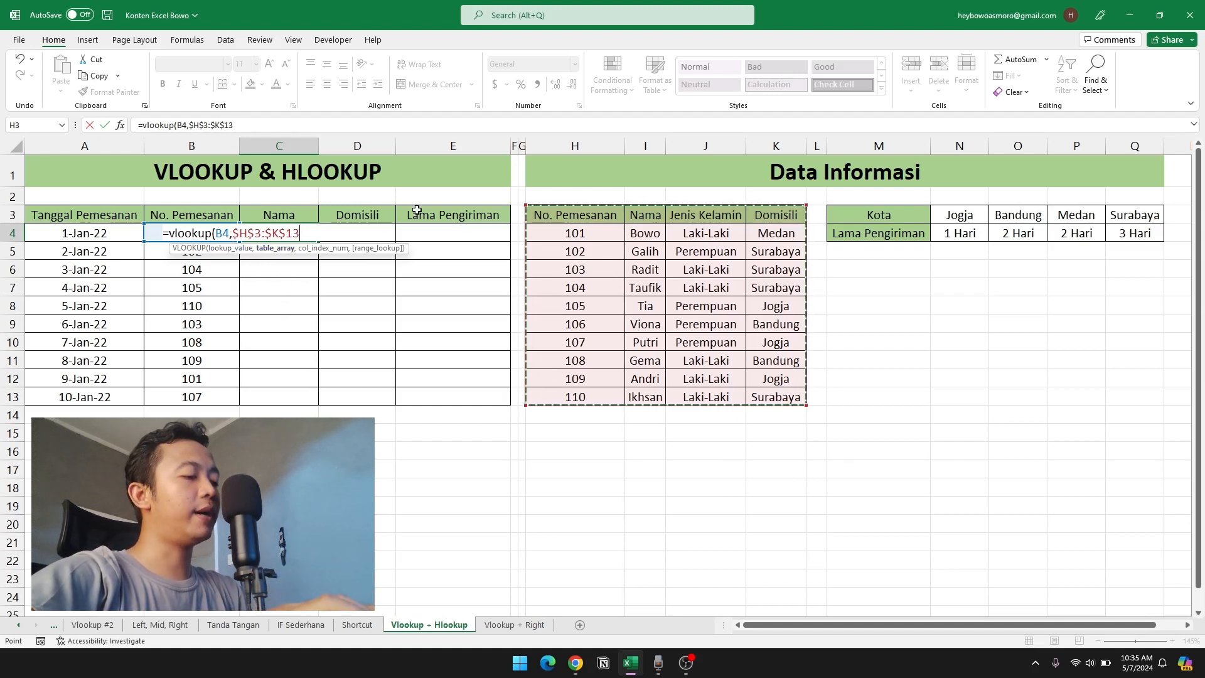
# Complete the C4 VLOOKUP formula with column index 2 and range lookup 0, and enter it
pyautogui.write(',')
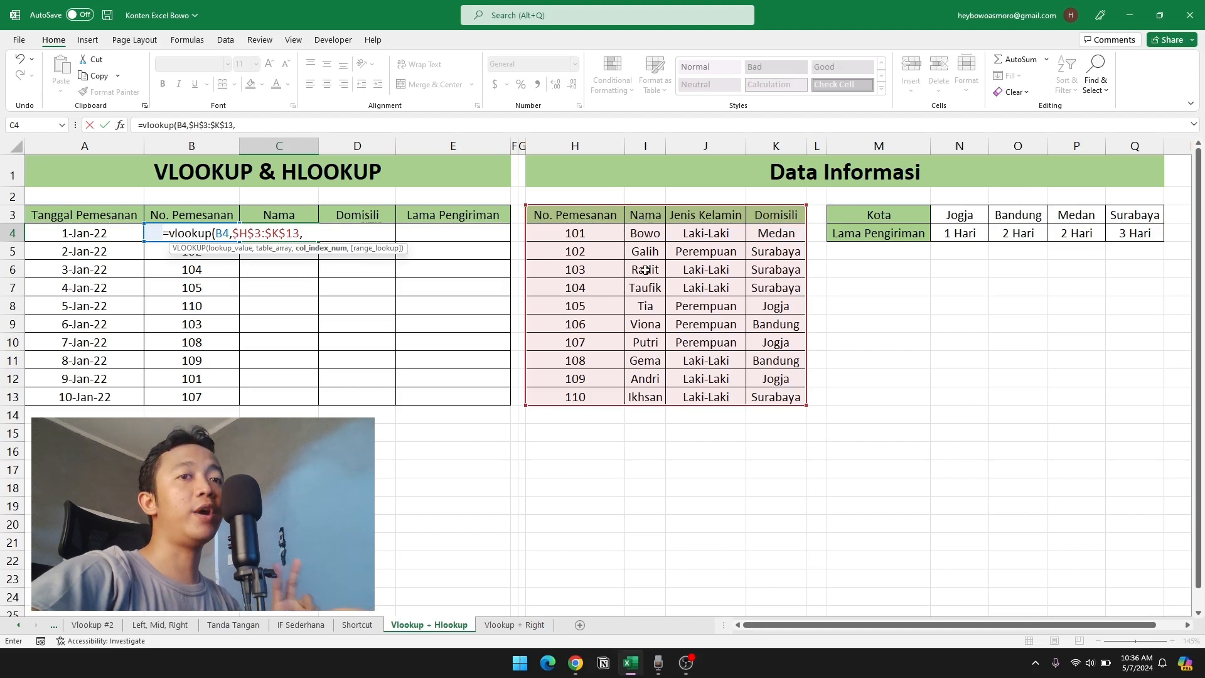
pyautogui.write('2')
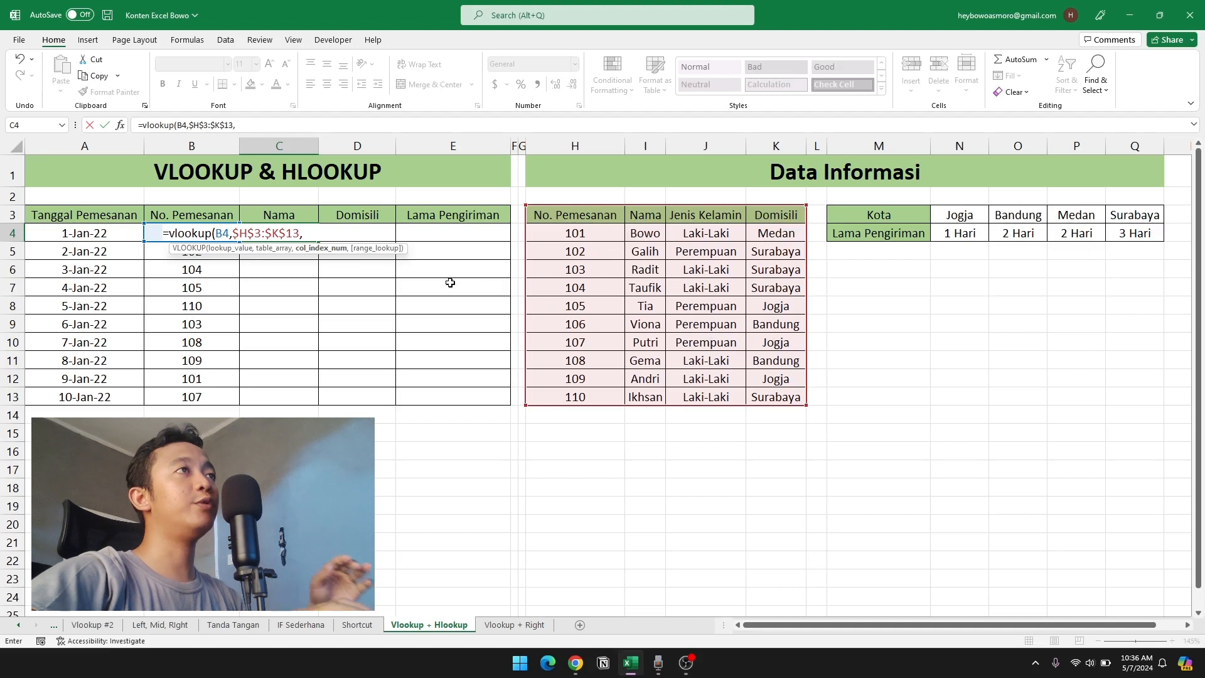
pyautogui.write(',0')
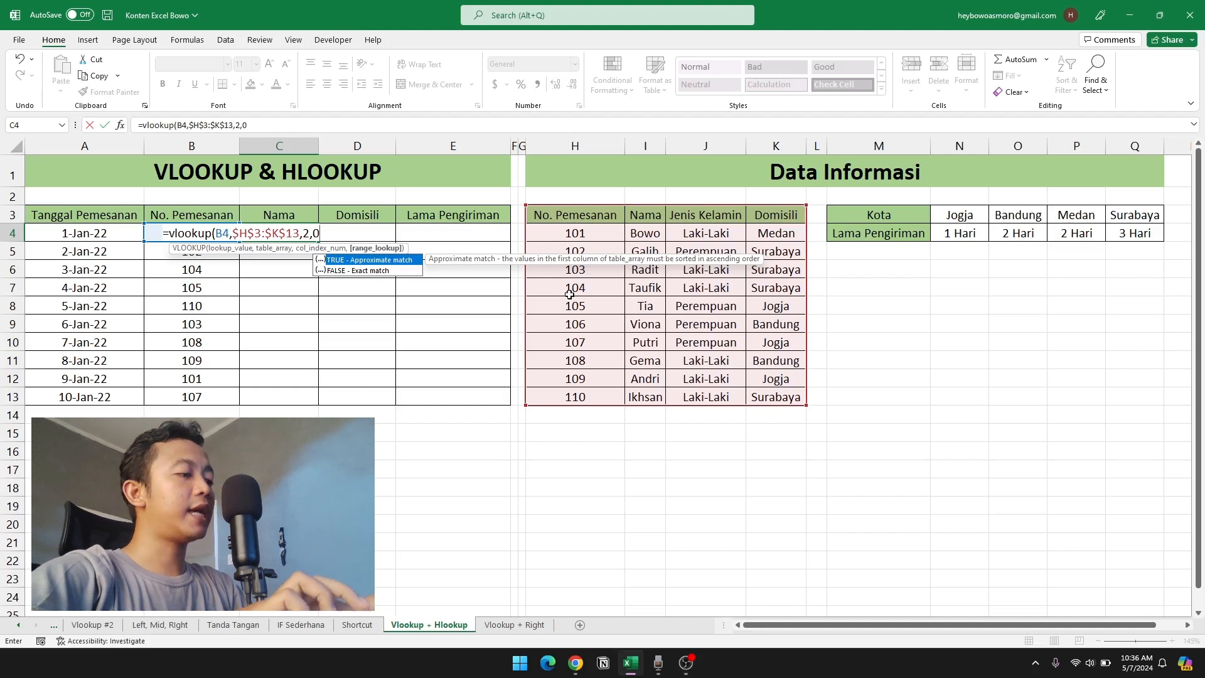
pyautogui.write(')')
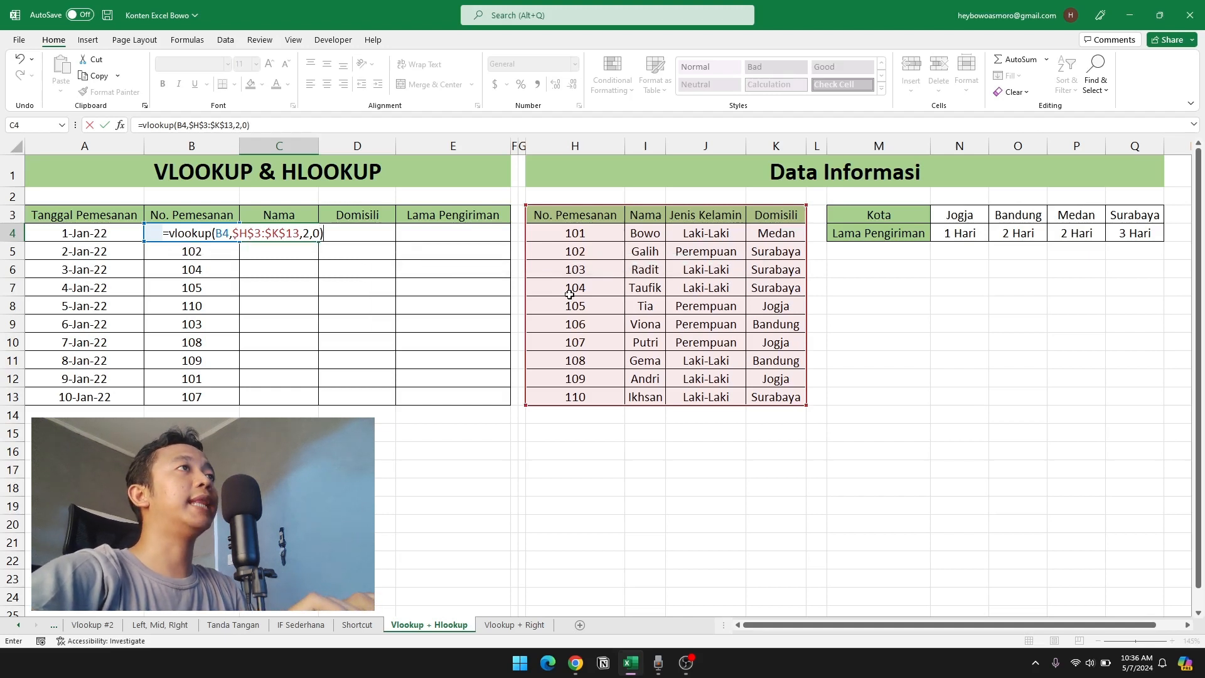
pyautogui.press('Return')
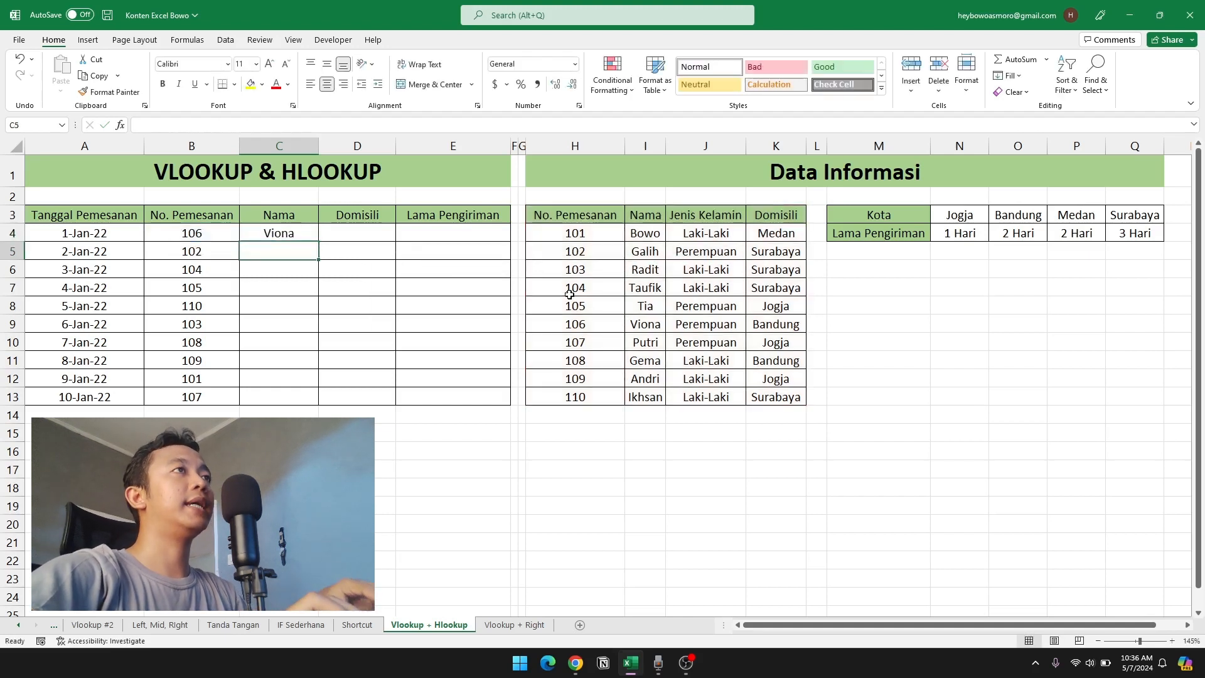
# Check the Nama result for order 106 against the order table and fill the C4 formula down through C13
pyautogui.click(199, 234)
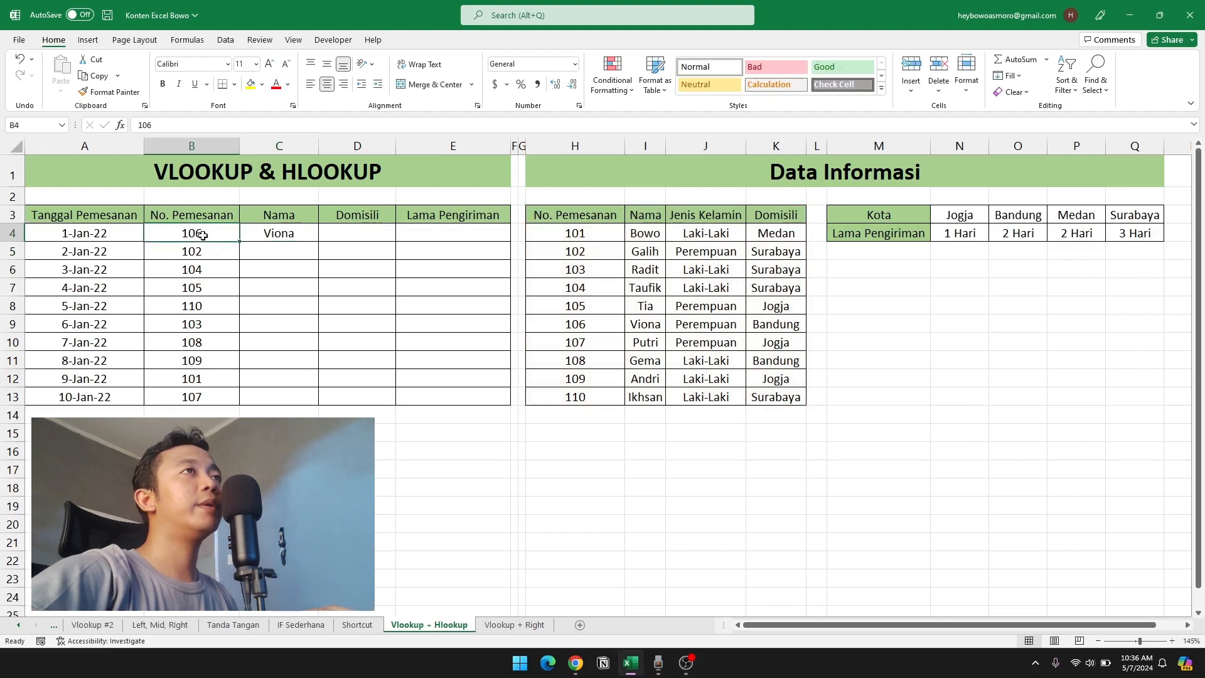
pyautogui.click(263, 234)
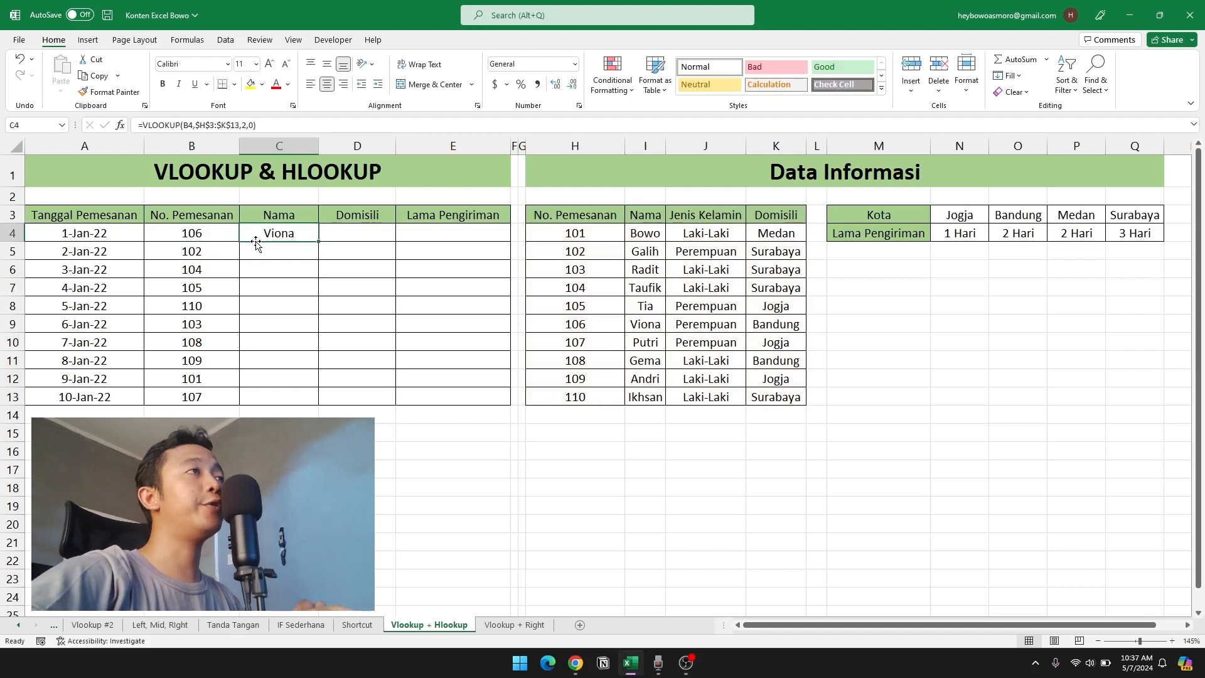
pyautogui.moveTo(569, 326); pyautogui.dragTo(672, 334)
pyautogui.click(297, 240)
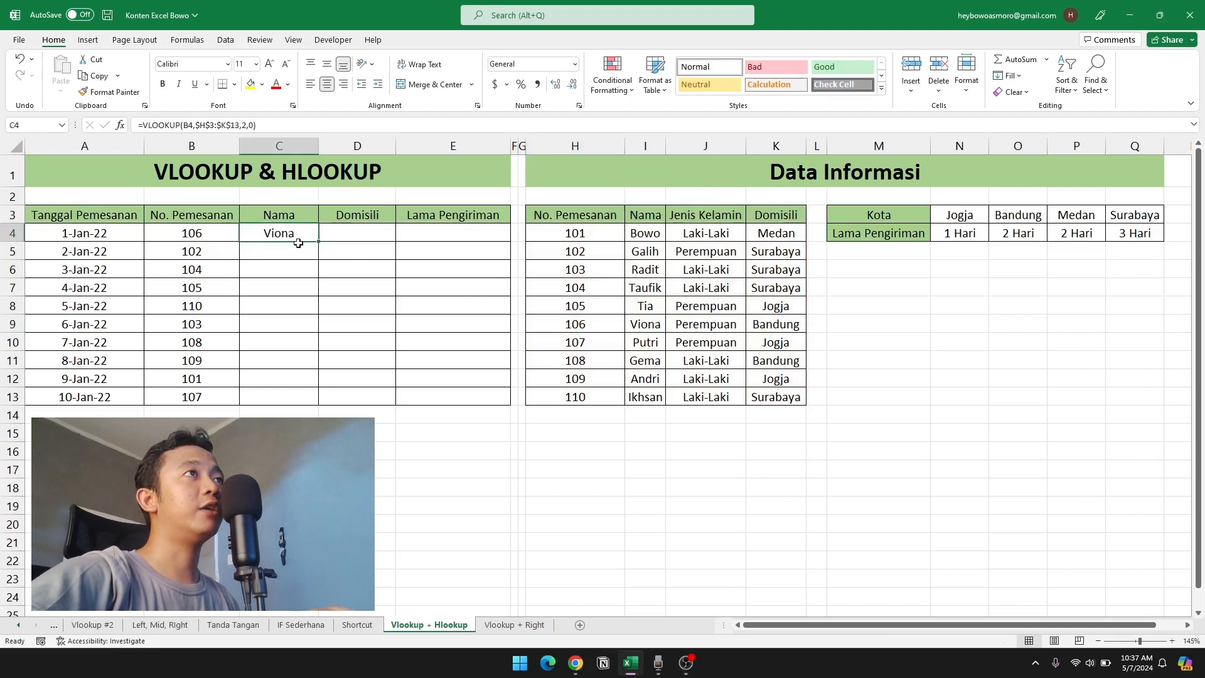
pyautogui.moveTo(318, 242); pyautogui.dragTo(317, 402)
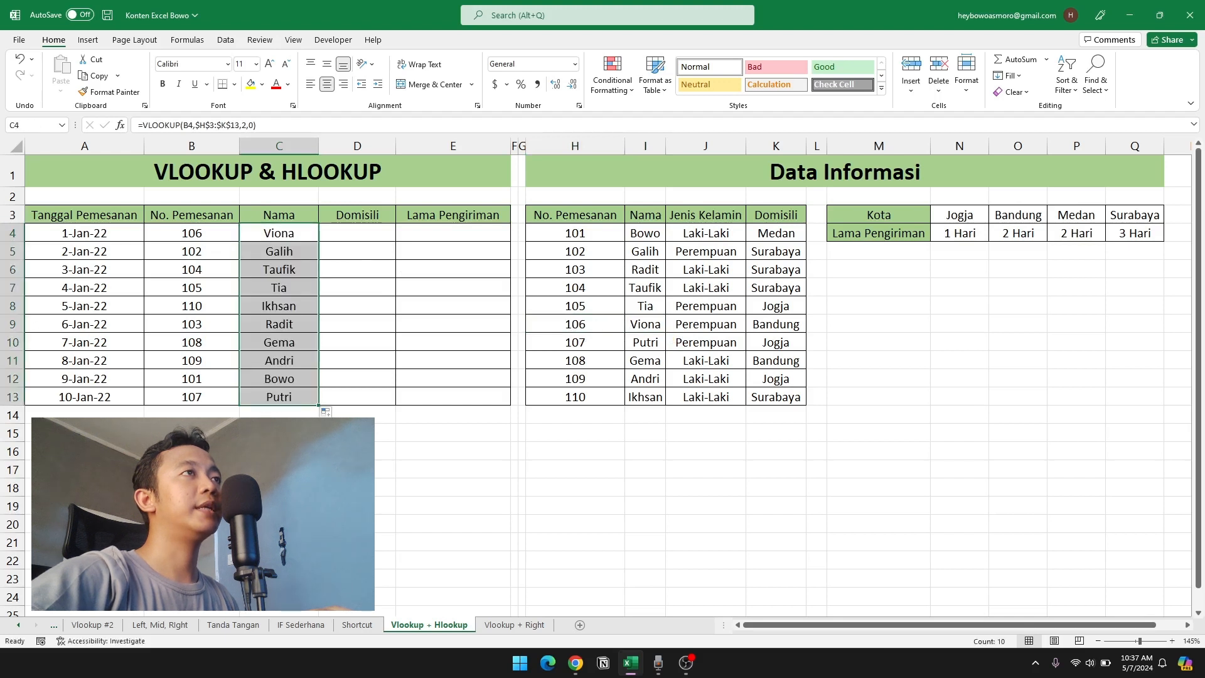
# Check the Nama results for orders 102 and 104 against the Data Informasi order table
pyautogui.click(276, 451)
pyautogui.moveTo(198, 252); pyautogui.dragTo(258, 251)
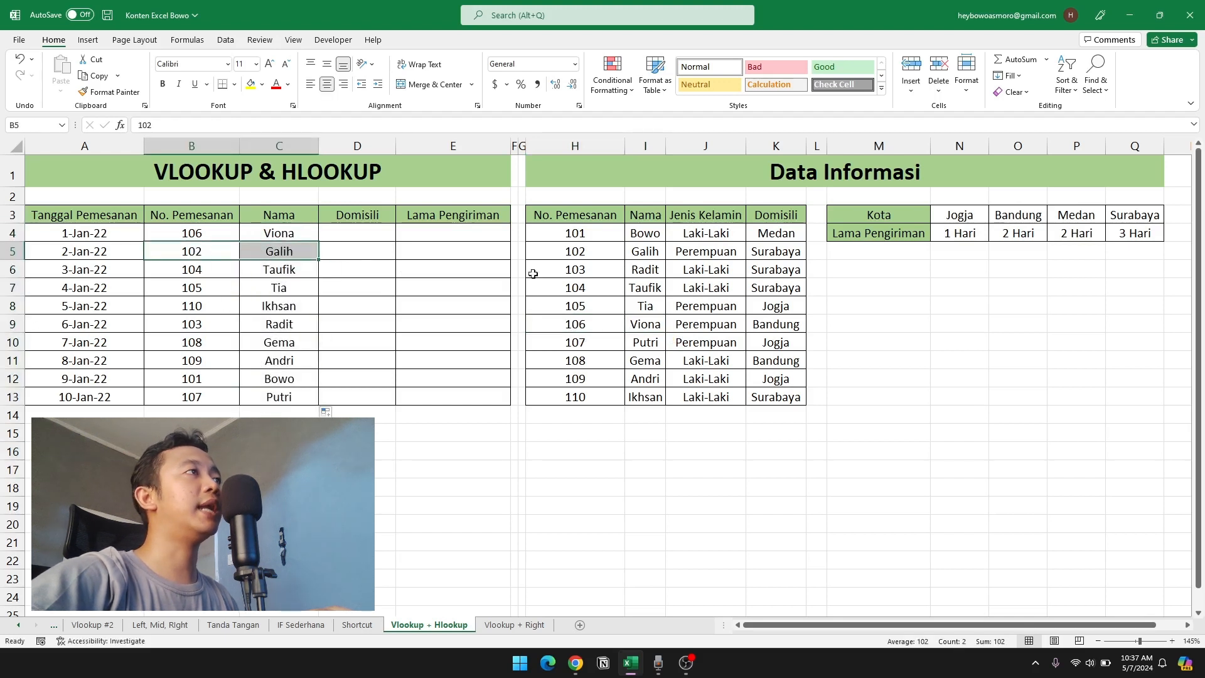
pyautogui.moveTo(576, 254); pyautogui.dragTo(629, 251)
pyautogui.moveTo(188, 271); pyautogui.dragTo(251, 268)
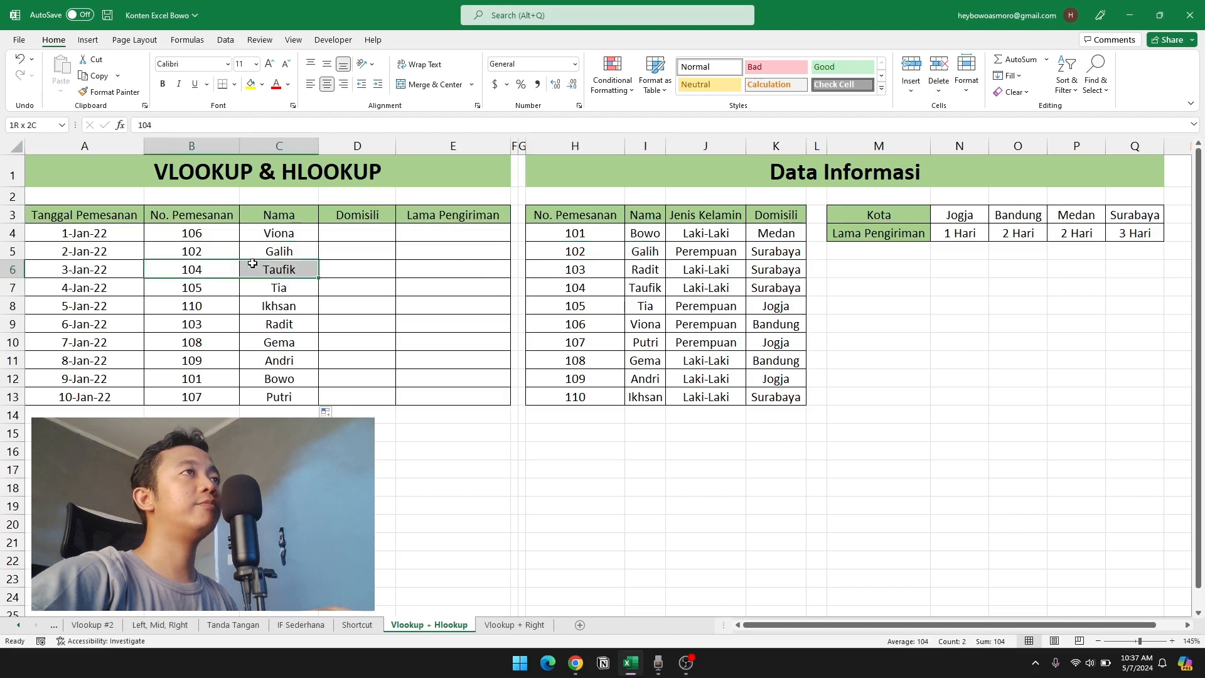
pyautogui.click(593, 293)
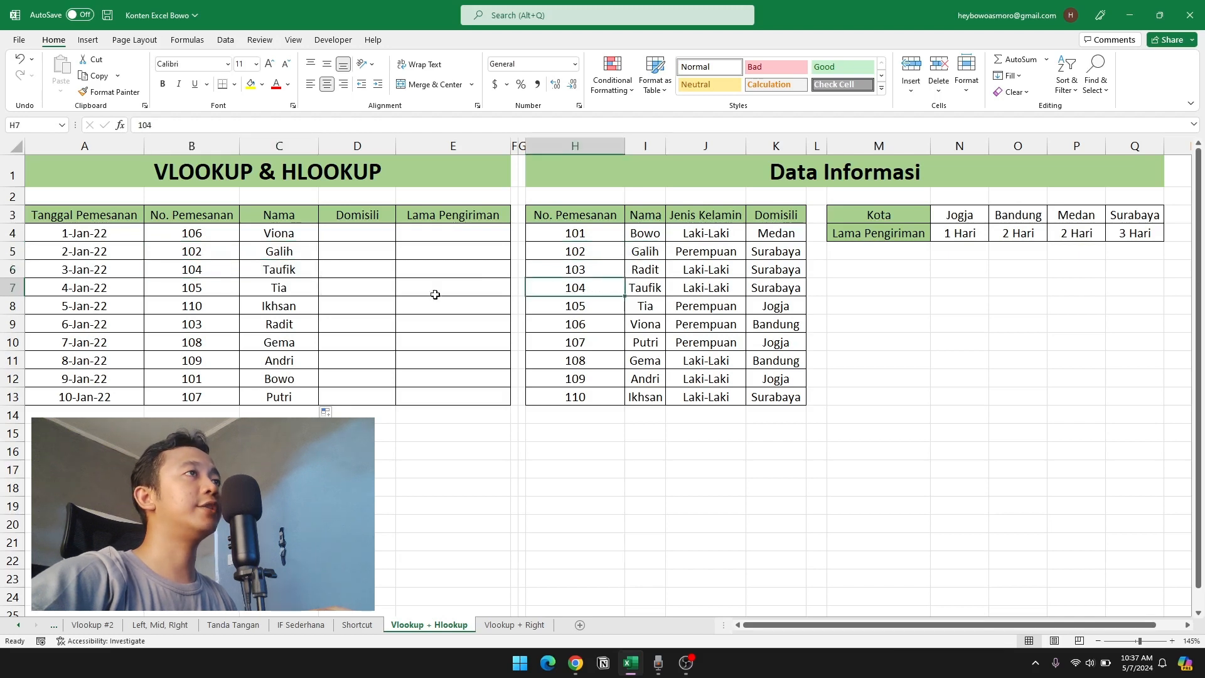
# Start a VLOOKUP formula in D4 for Domisili with B4 as the lookup value and the absolute range $H$3:$K$13 as the table array
pyautogui.click(351, 236)
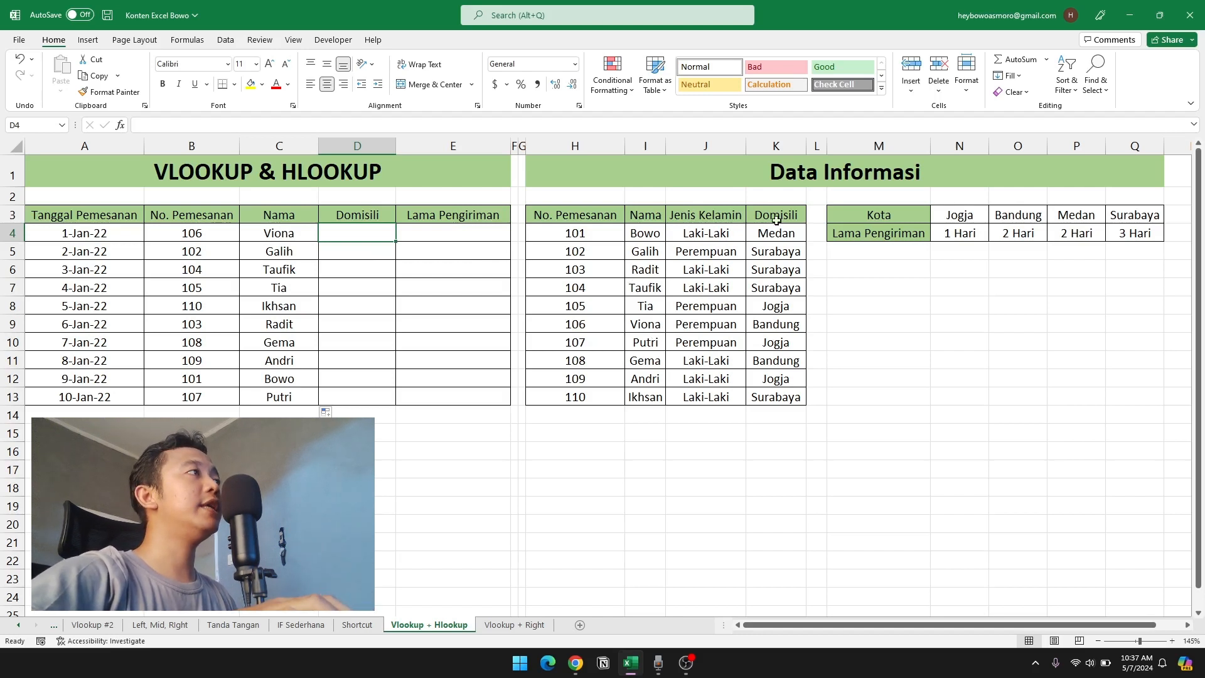
pyautogui.moveTo(776, 220); pyautogui.dragTo(776, 397)
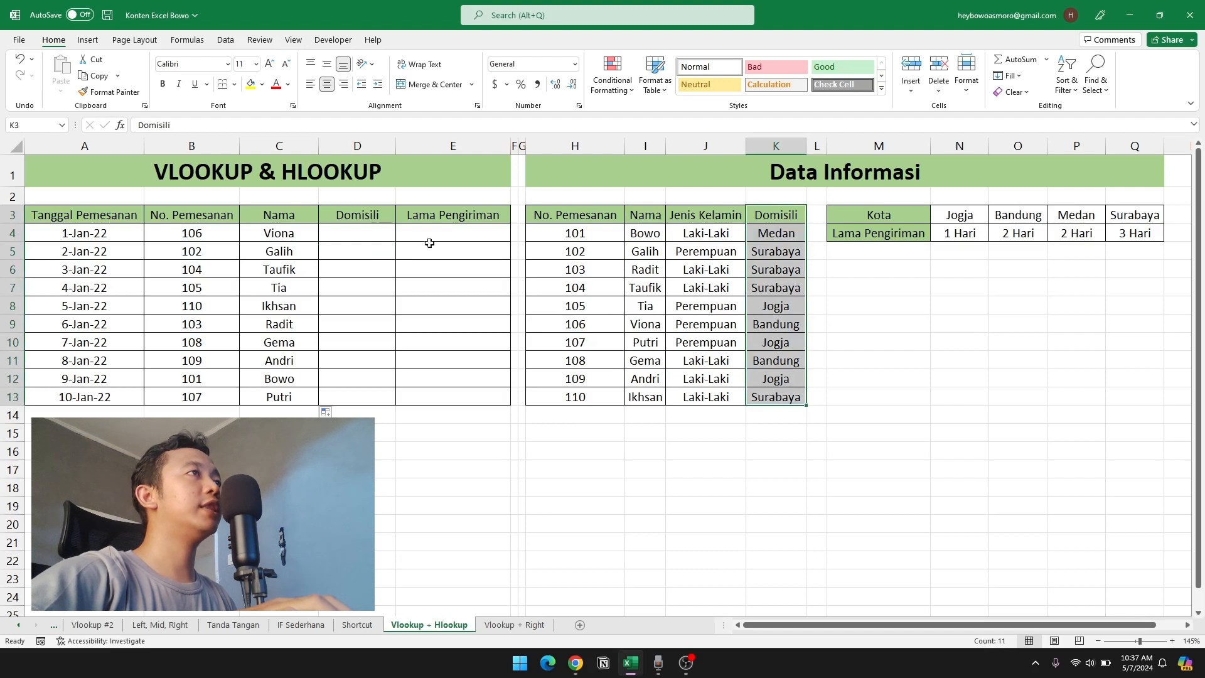
pyautogui.click(359, 234)
pyautogui.write('=')
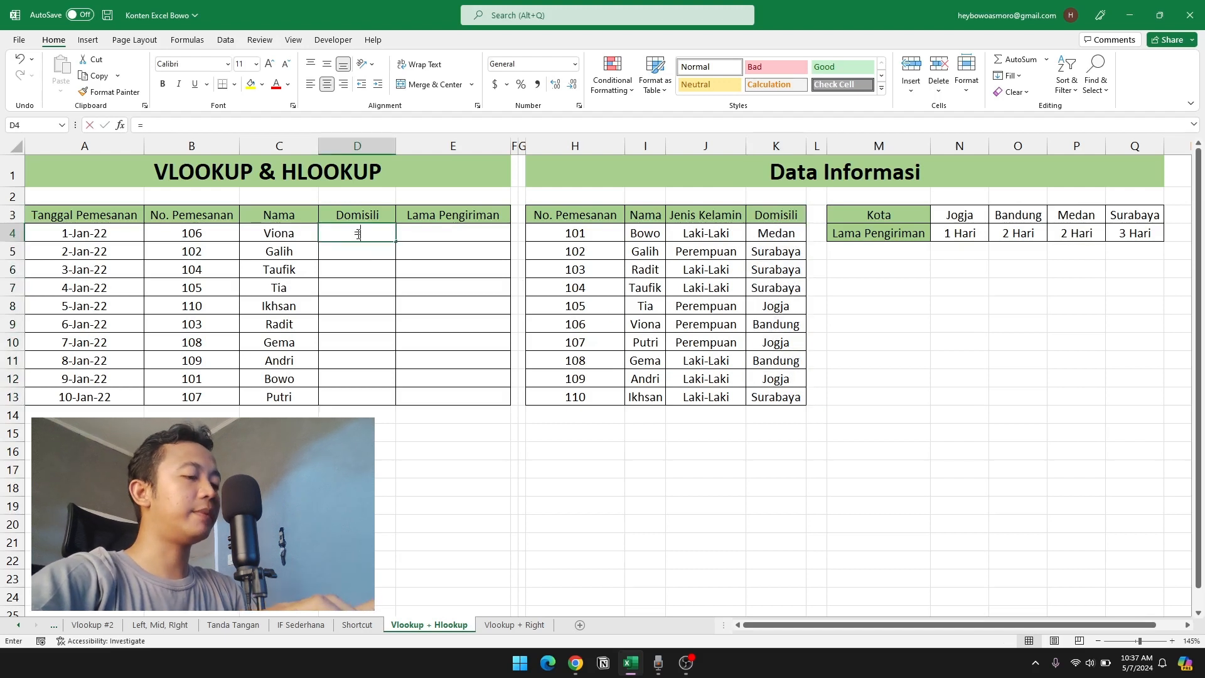
pyautogui.write('vlookup(')
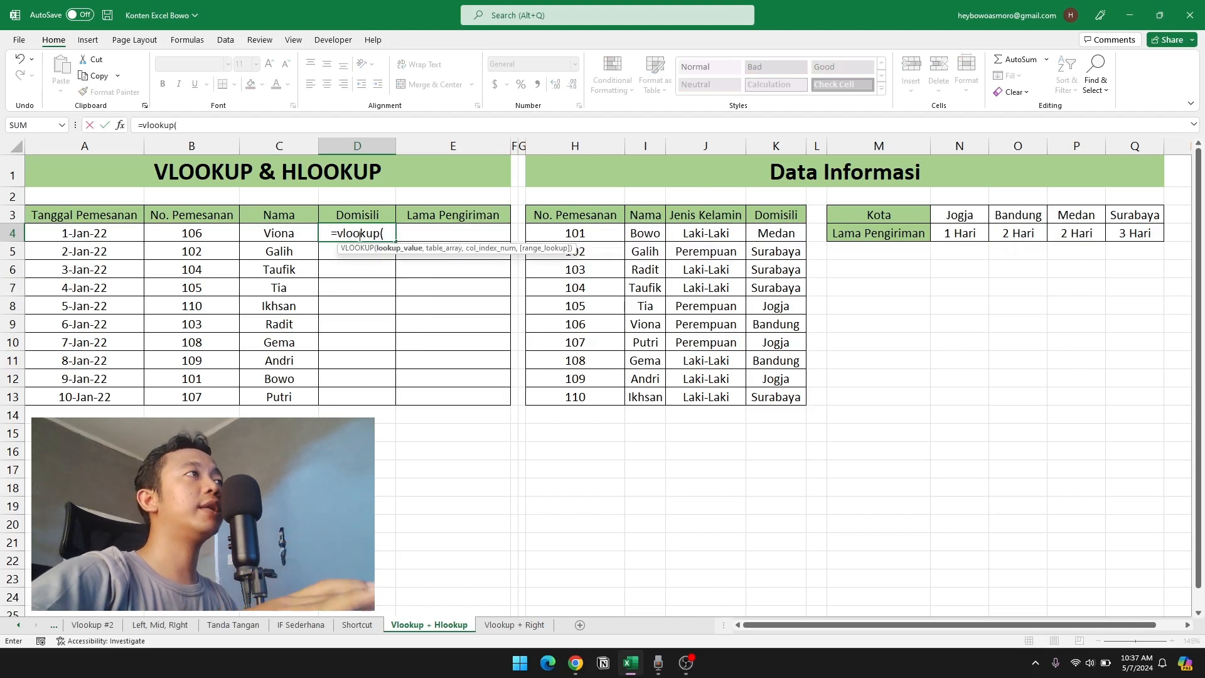
pyautogui.click(211, 232)
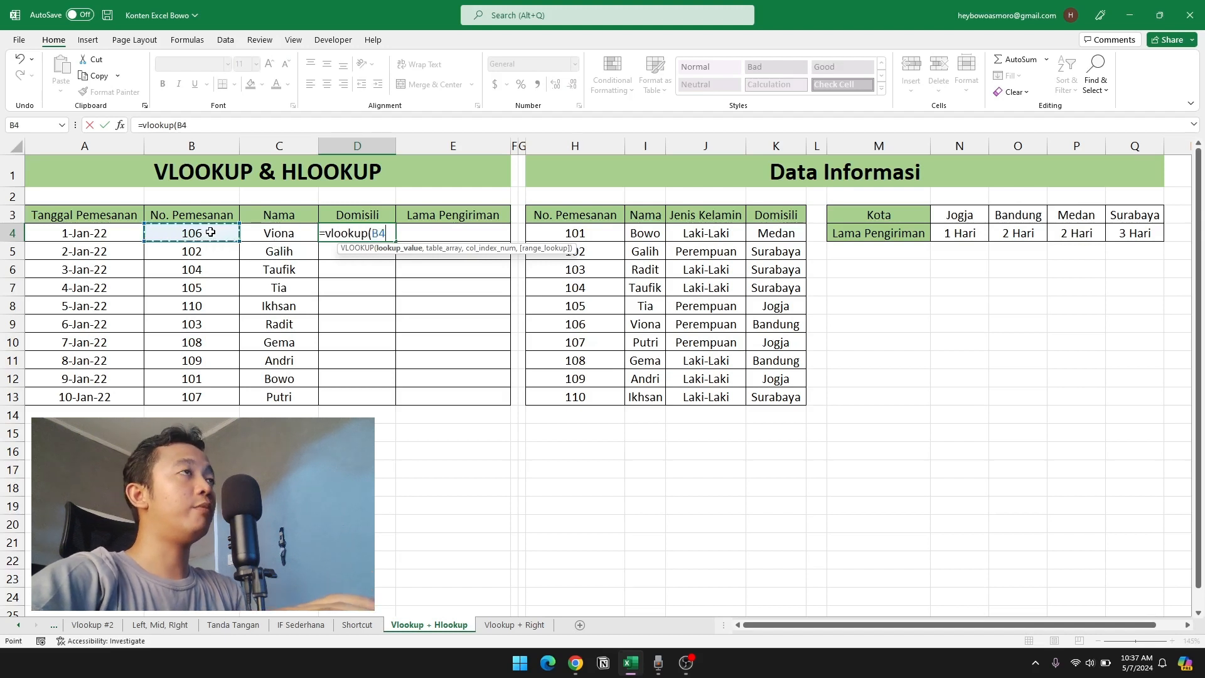
pyautogui.write(',')
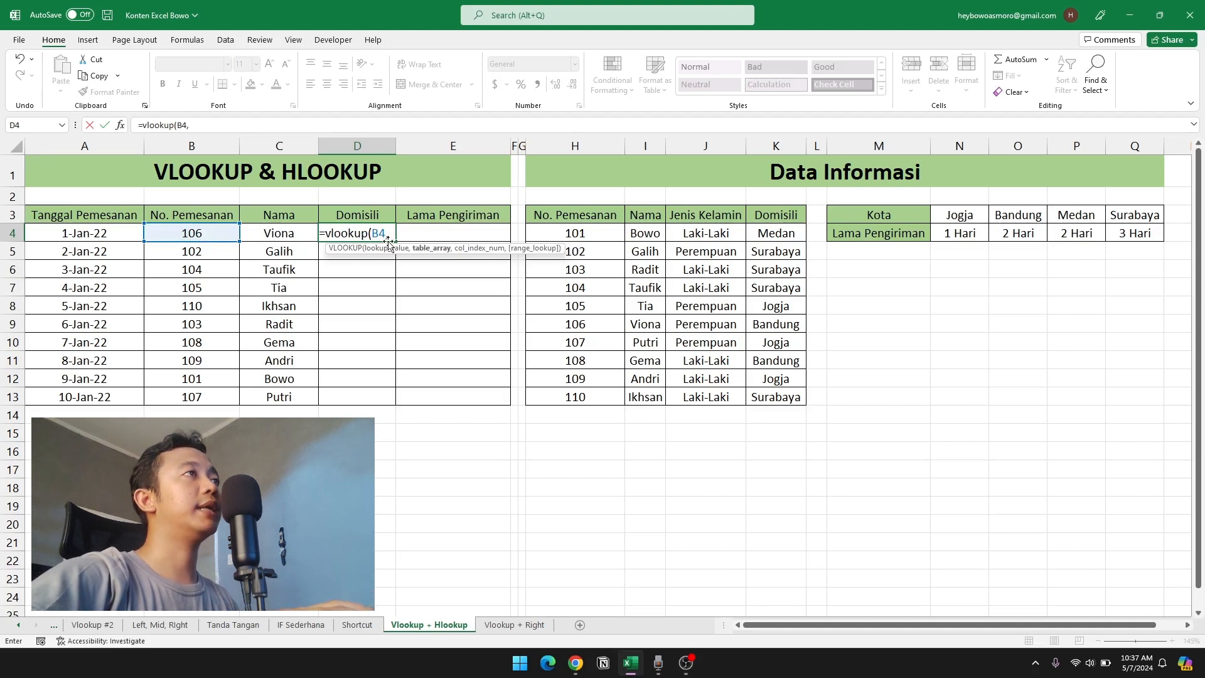
pyautogui.moveTo(557, 215); pyautogui.dragTo(778, 397)
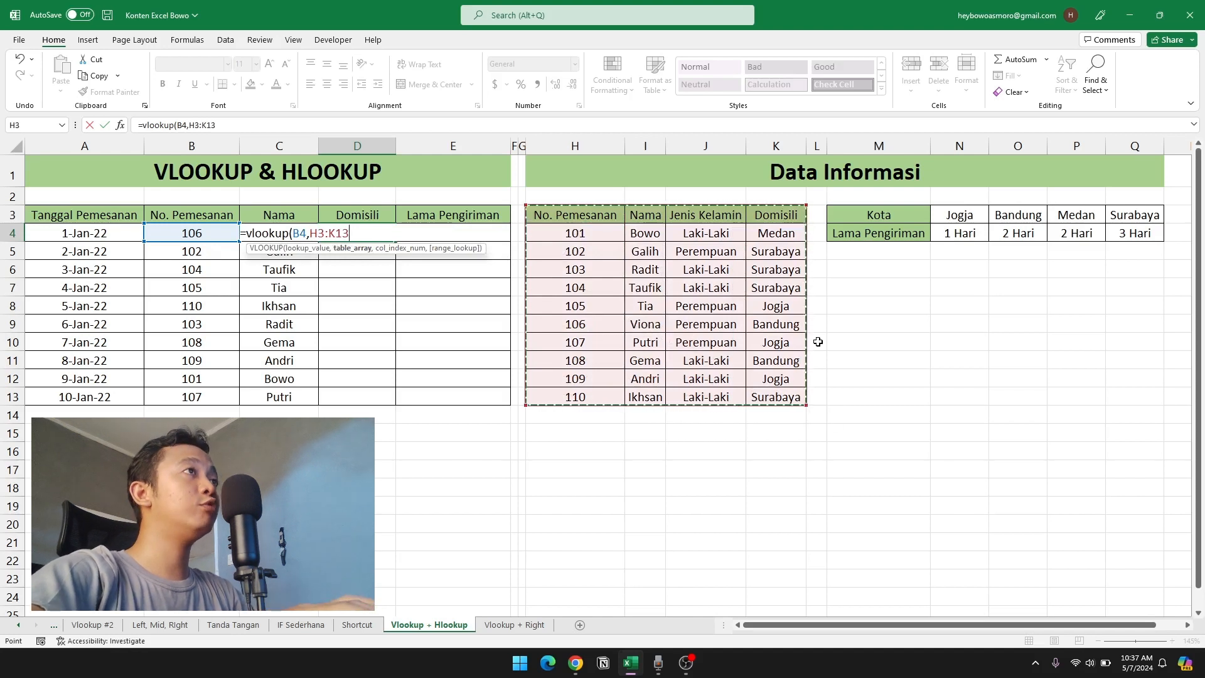
pyautogui.press('F4')
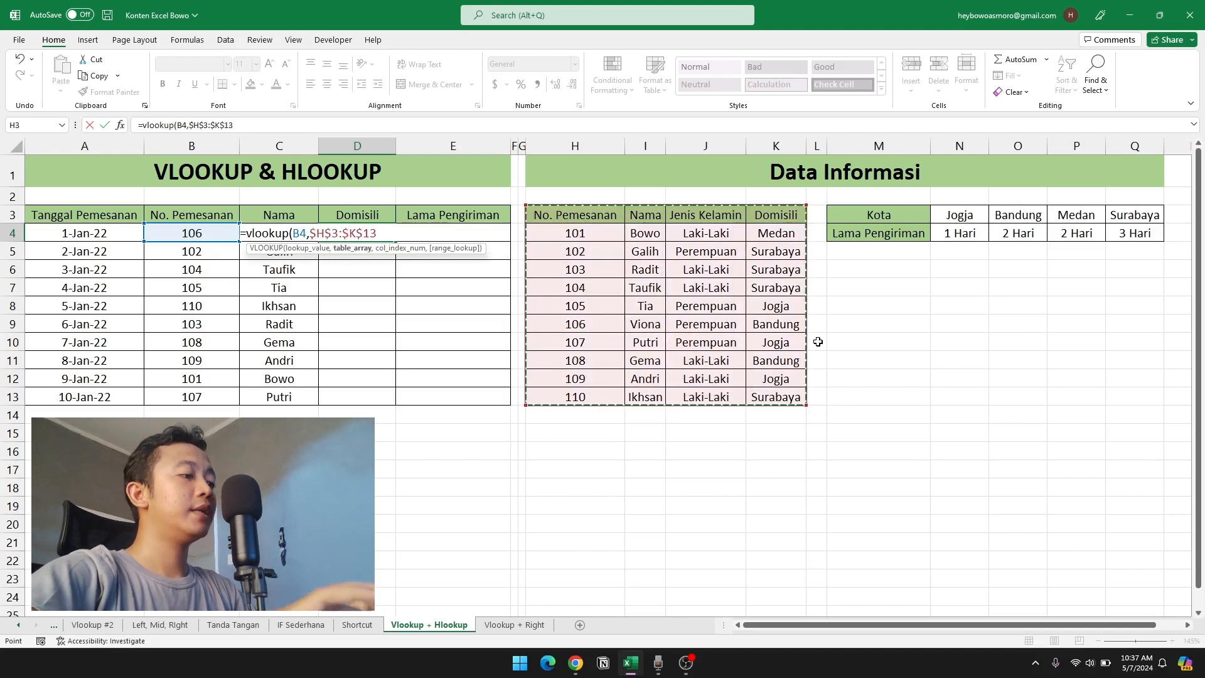
# Complete the D4 VLOOKUP formula with column index 4 and range lookup 0, and enter it
pyautogui.write(',4')
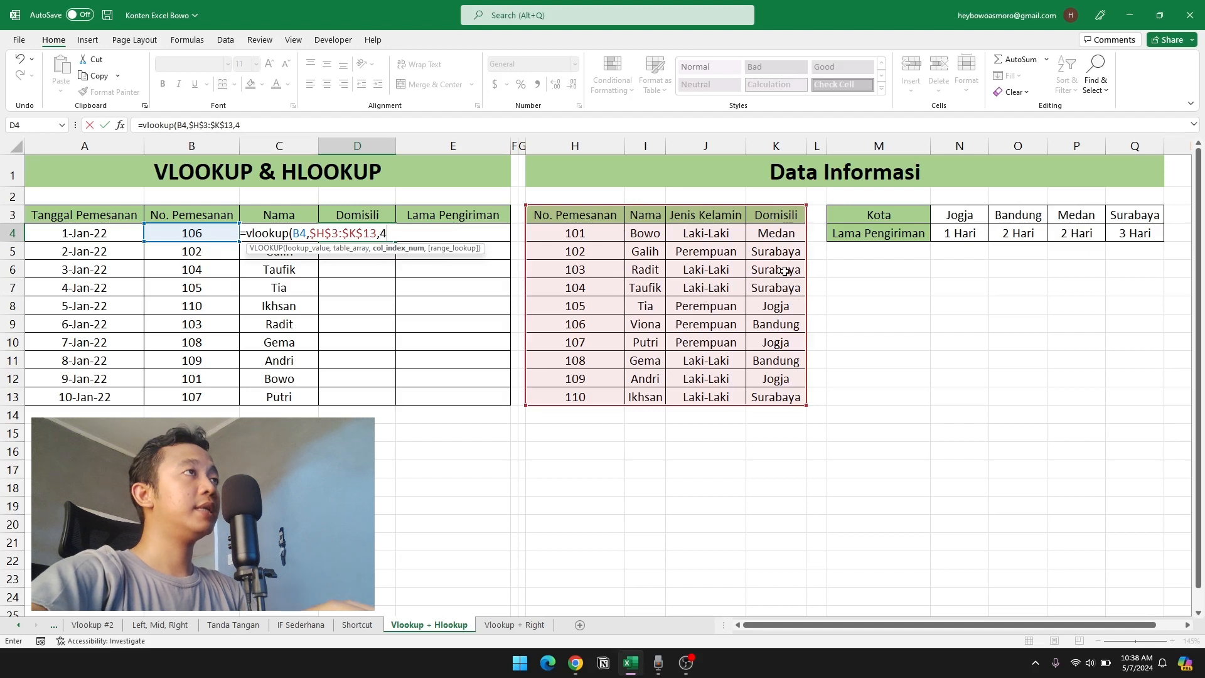
pyautogui.write(',0')
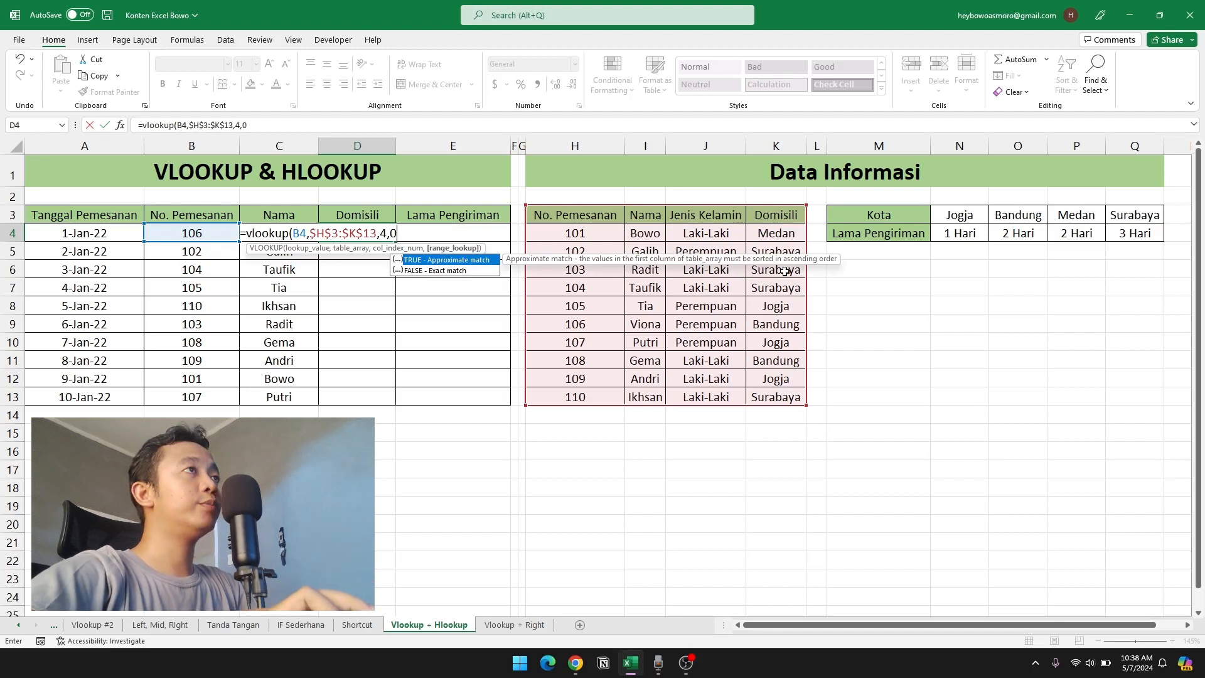
pyautogui.write(')')
pyautogui.press('Return')
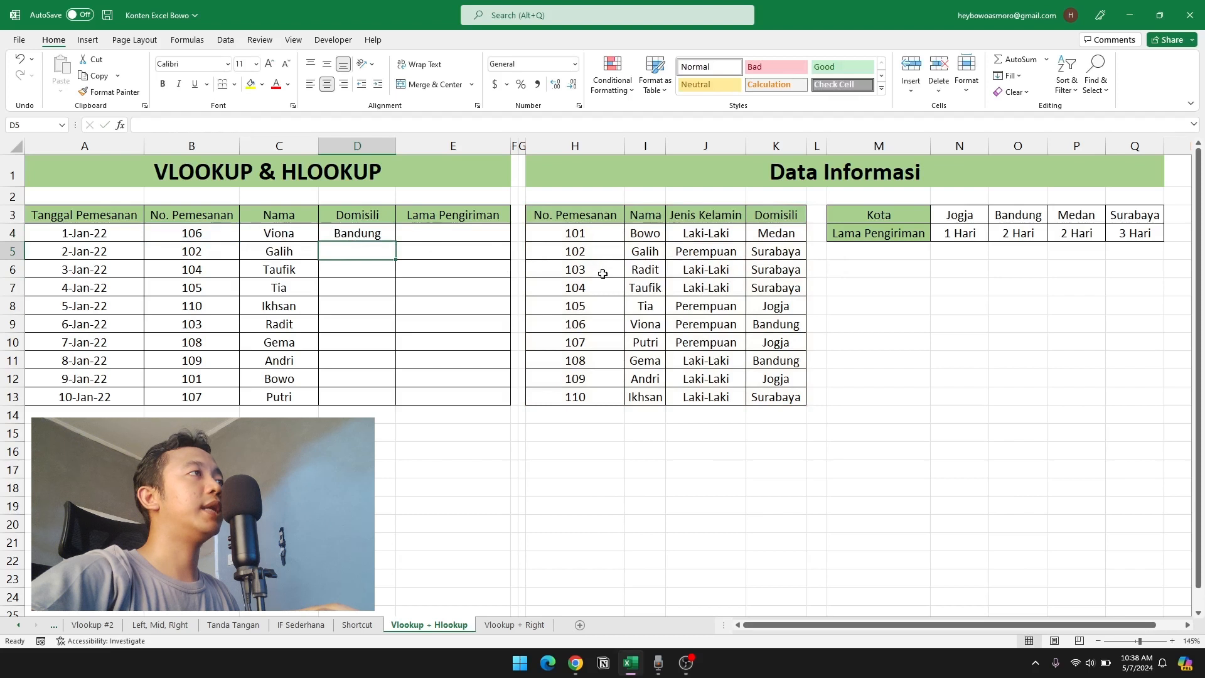
# Check the Domisili result for order 106 against its Data Informasi row and fill the D4 formula down through D13
pyautogui.moveTo(581, 327); pyautogui.dragTo(779, 325)
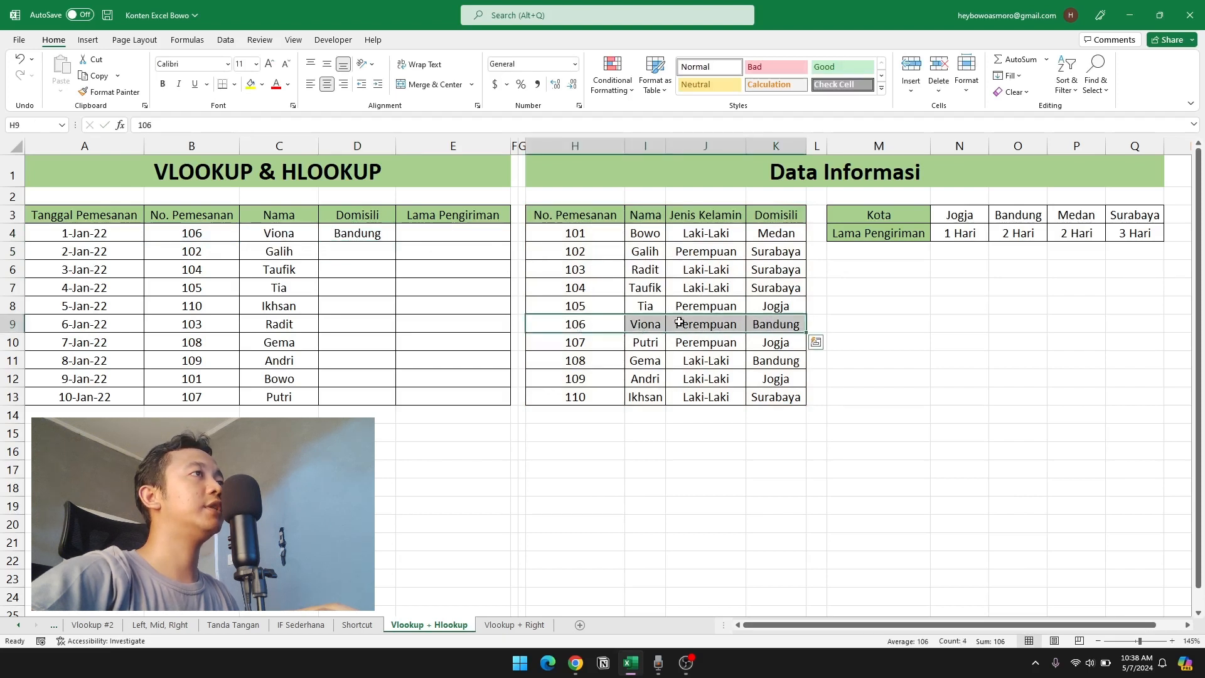
pyautogui.click(357, 237)
pyautogui.moveTo(397, 242); pyautogui.dragTo(397, 403)
# Compare the filled Domisili values with the matching rows for orders 102 and 104 in the Data Informasi table
pyautogui.moveTo(297, 251); pyautogui.dragTo(343, 254)
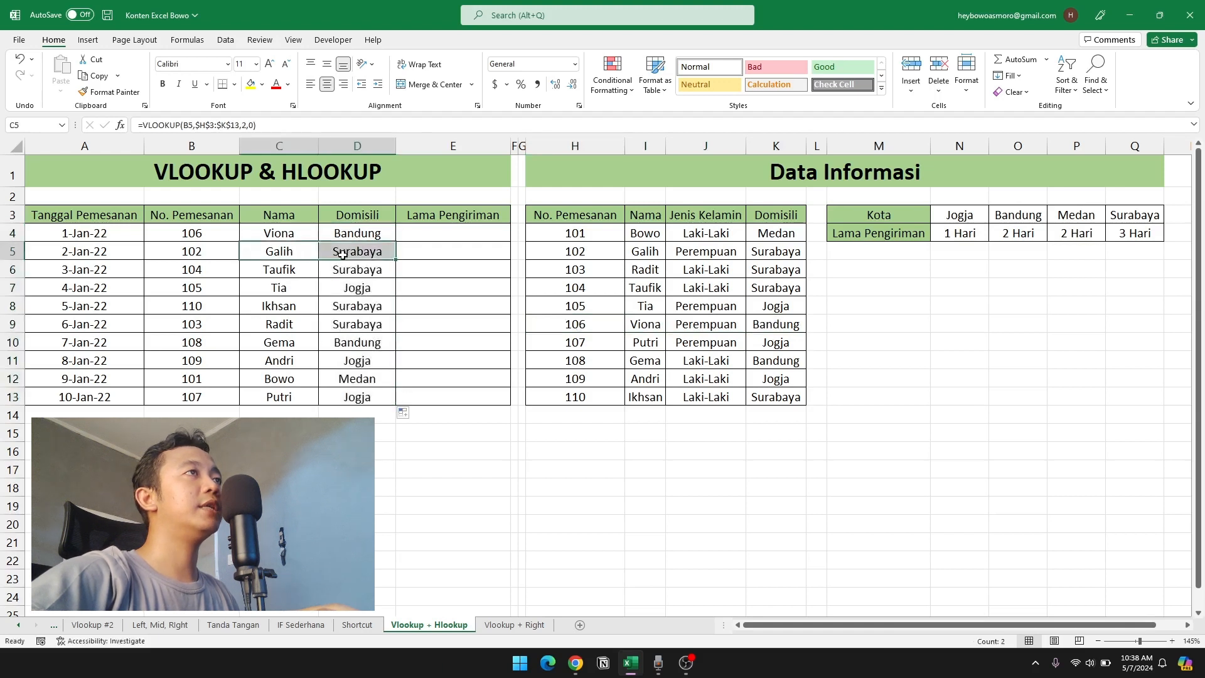
pyautogui.moveTo(623, 255); pyautogui.dragTo(684, 256)
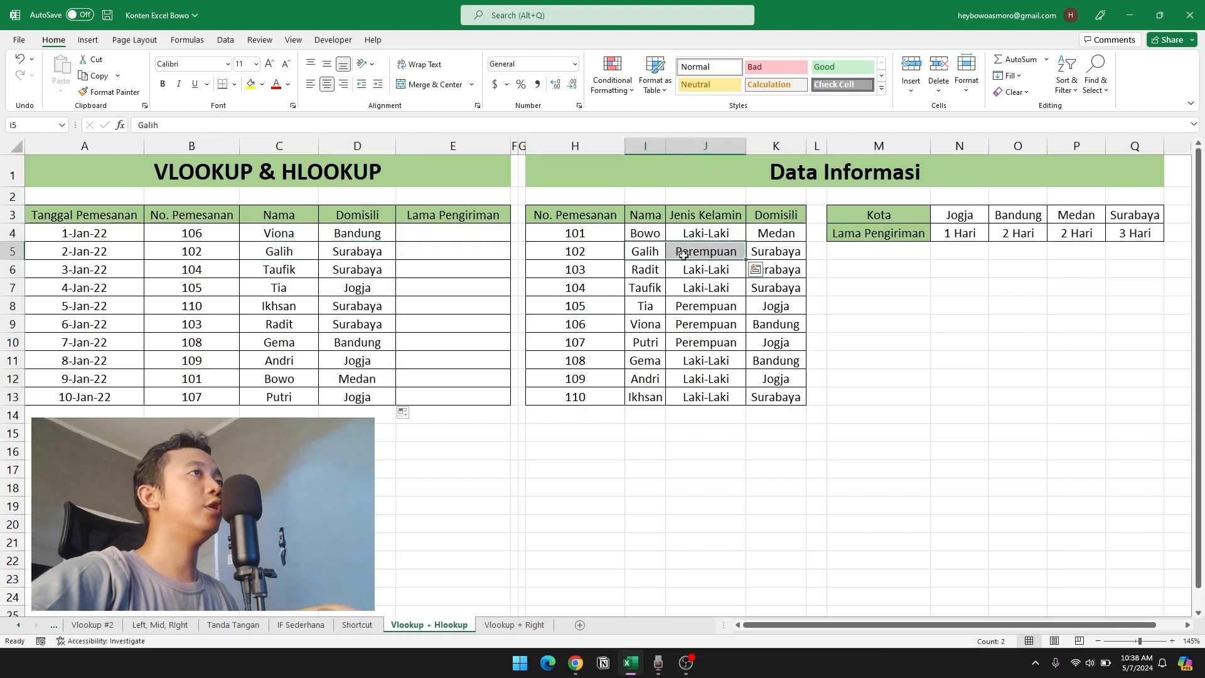
pyautogui.moveTo(627, 290); pyautogui.dragTo(763, 290)
pyautogui.click(335, 305)
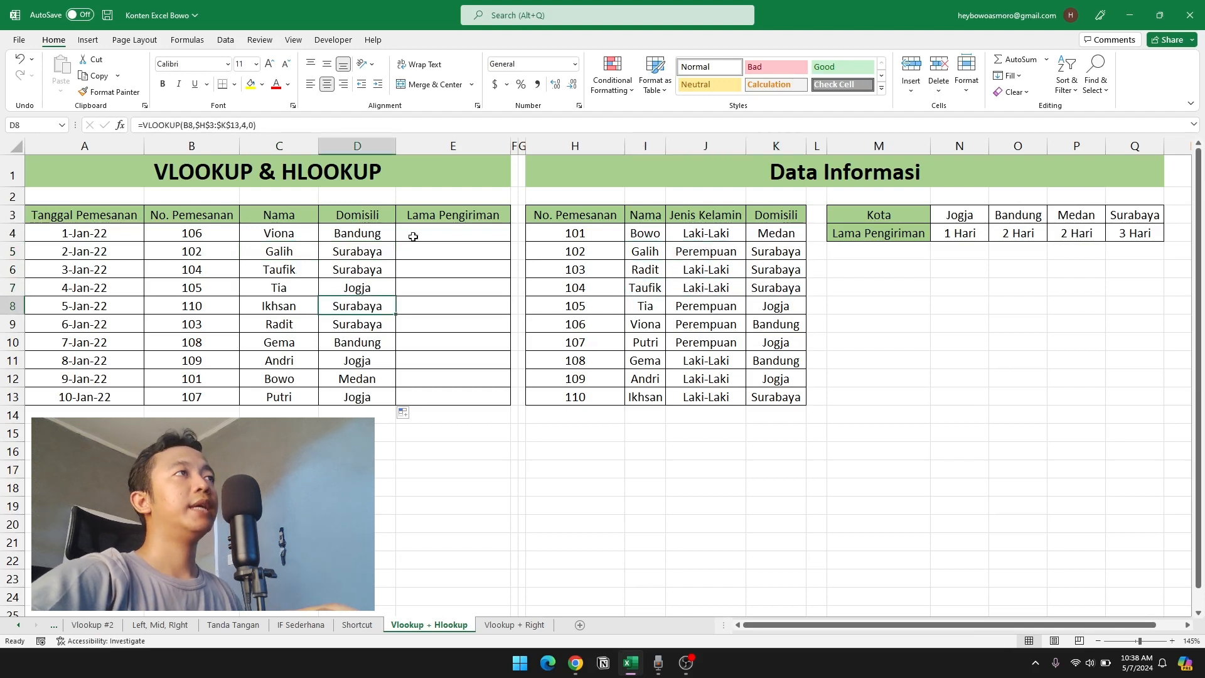
# Examine the Domisili value in D4 and the horizontal Kota and Lama Pengiriman table M3:Q4 as the source for E4
pyautogui.click(363, 236)
pyautogui.click(428, 234)
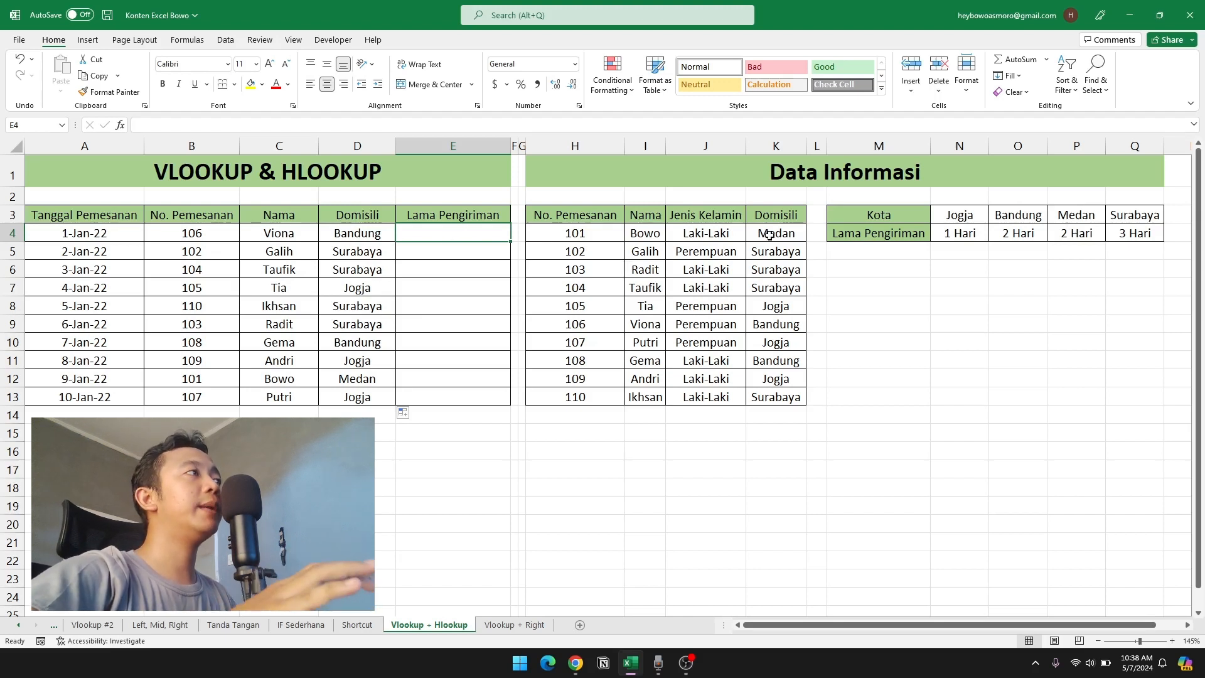
pyautogui.moveTo(870, 215); pyautogui.dragTo(1136, 229)
pyautogui.click(436, 230)
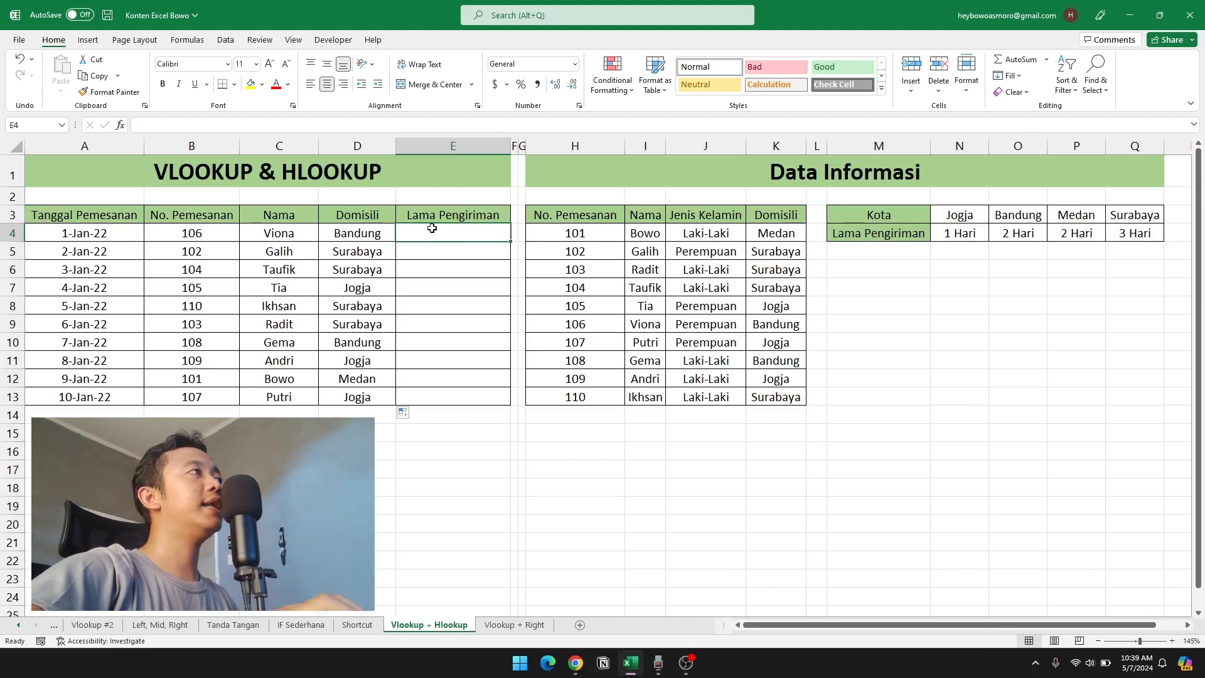
pyautogui.moveTo(872, 211); pyautogui.dragTo(1134, 233)
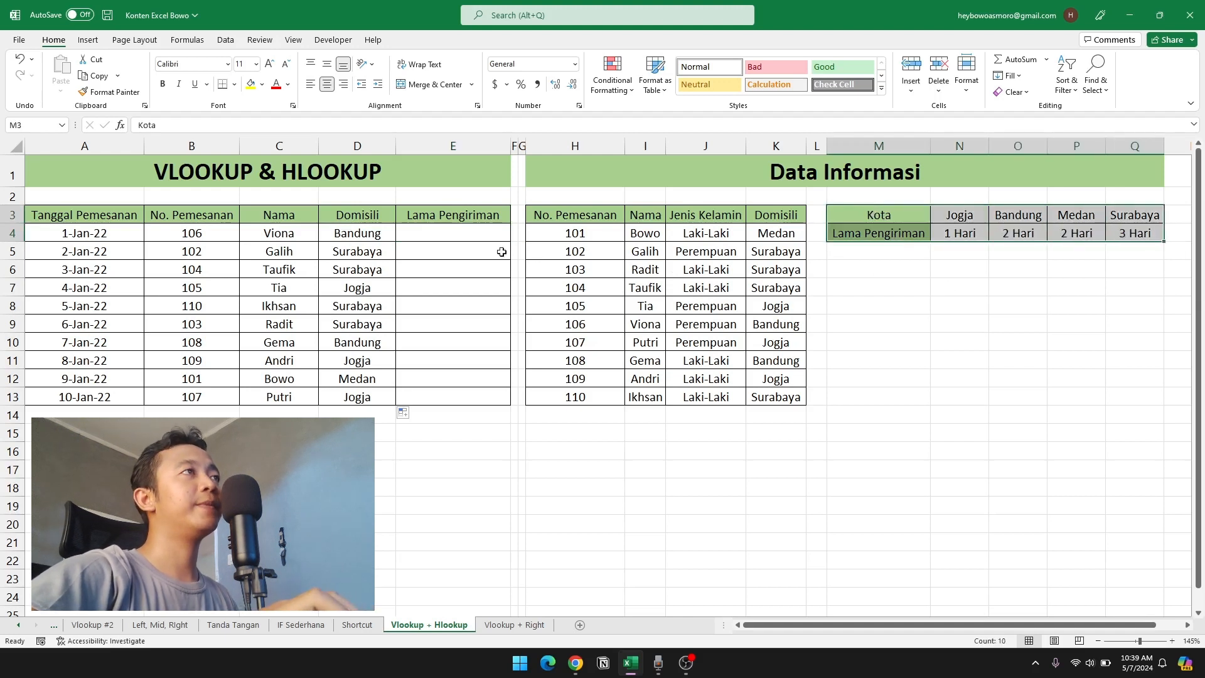
# Start an HLOOKUP formula in E4 with D4 as the lookup value and the absolute range $M$3:$Q$4 as the table array
pyautogui.click(447, 236)
pyautogui.write('=')
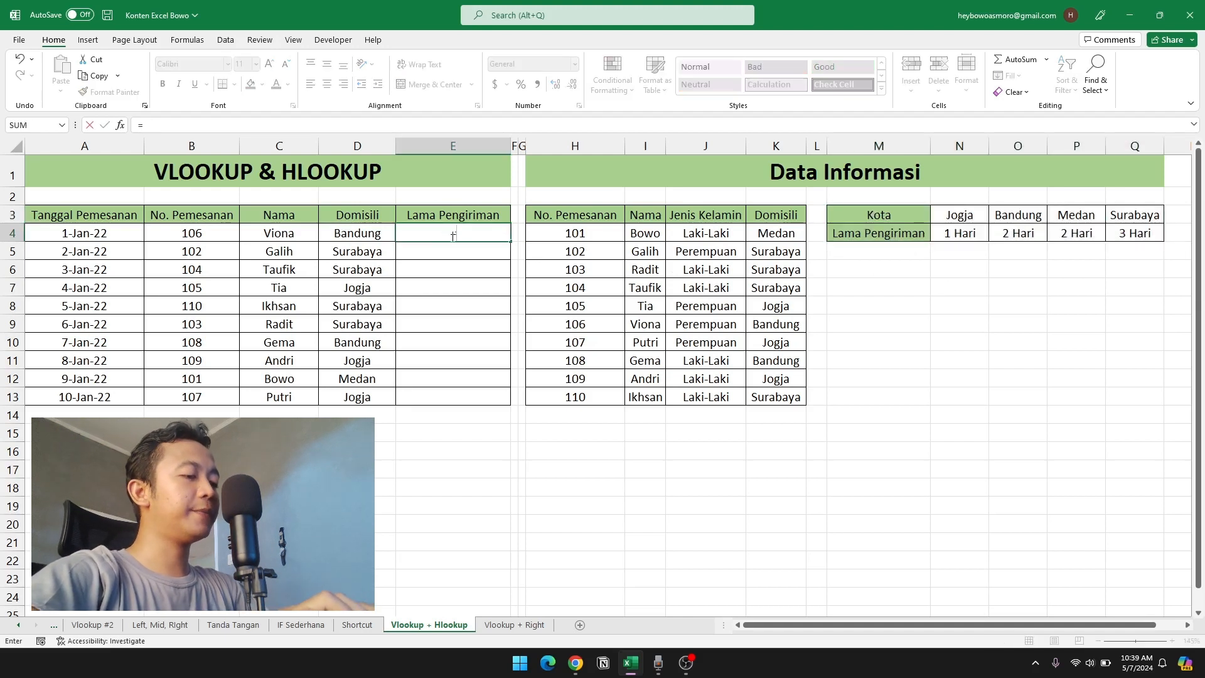
pyautogui.write('hlookup(')
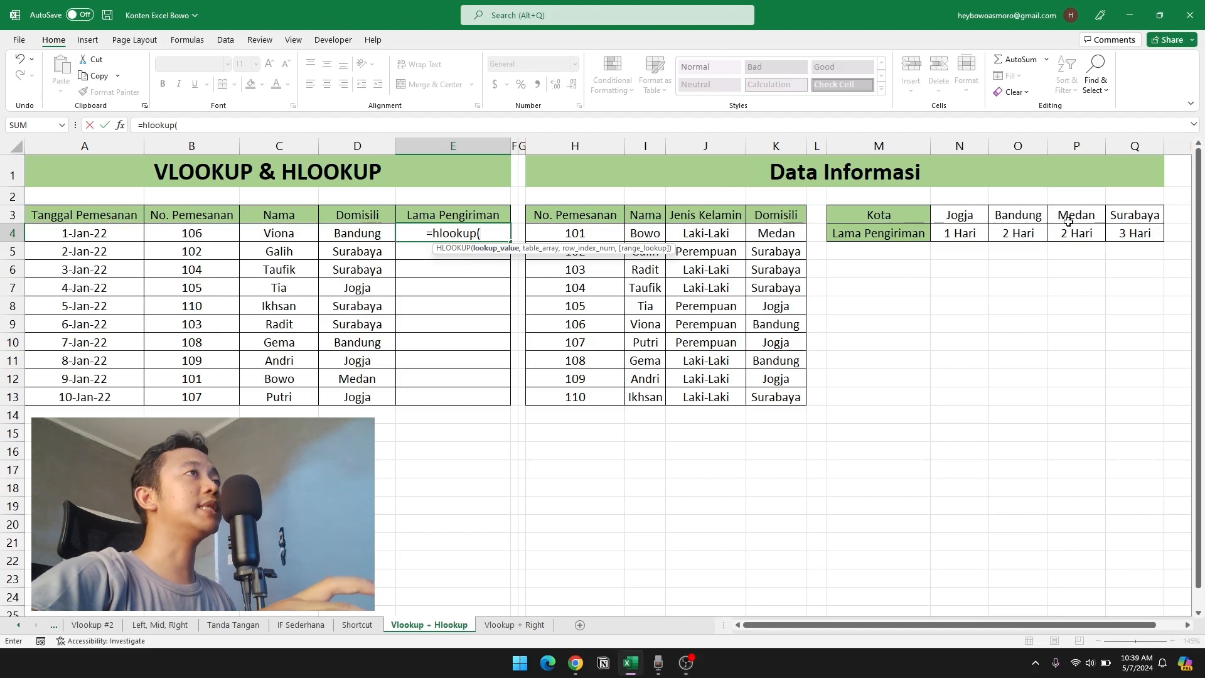
pyautogui.click(363, 235)
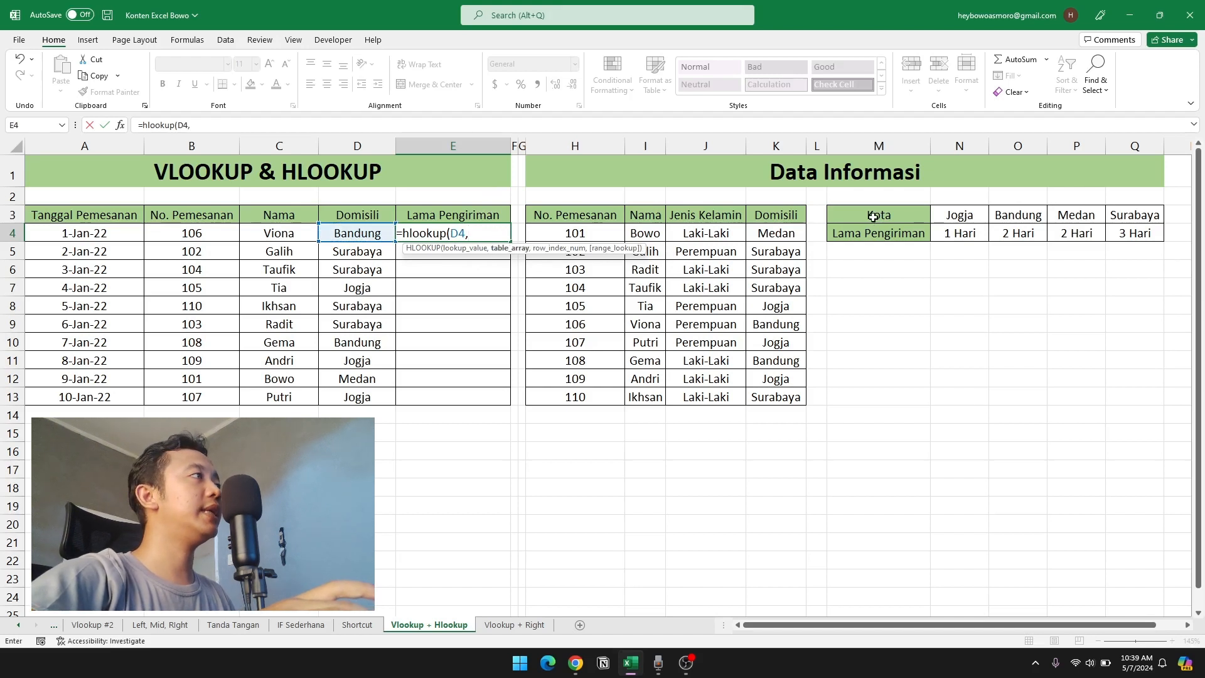
pyautogui.moveTo(873, 216); pyautogui.dragTo(1132, 235)
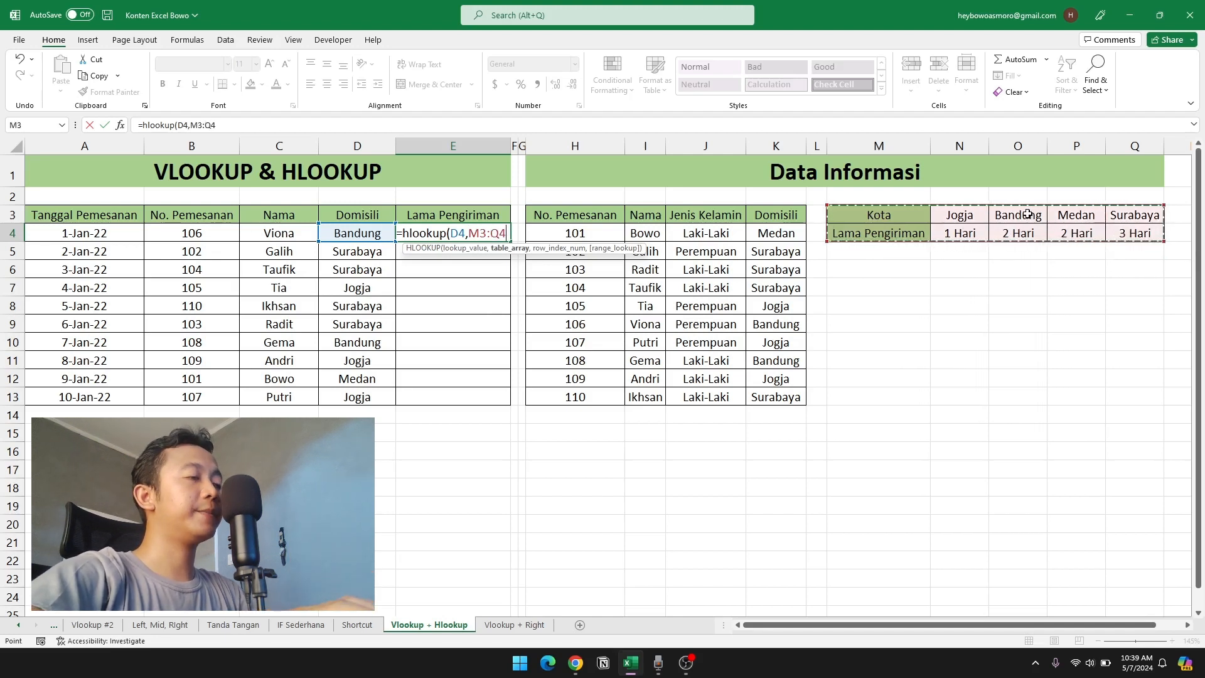
pyautogui.press('F4')
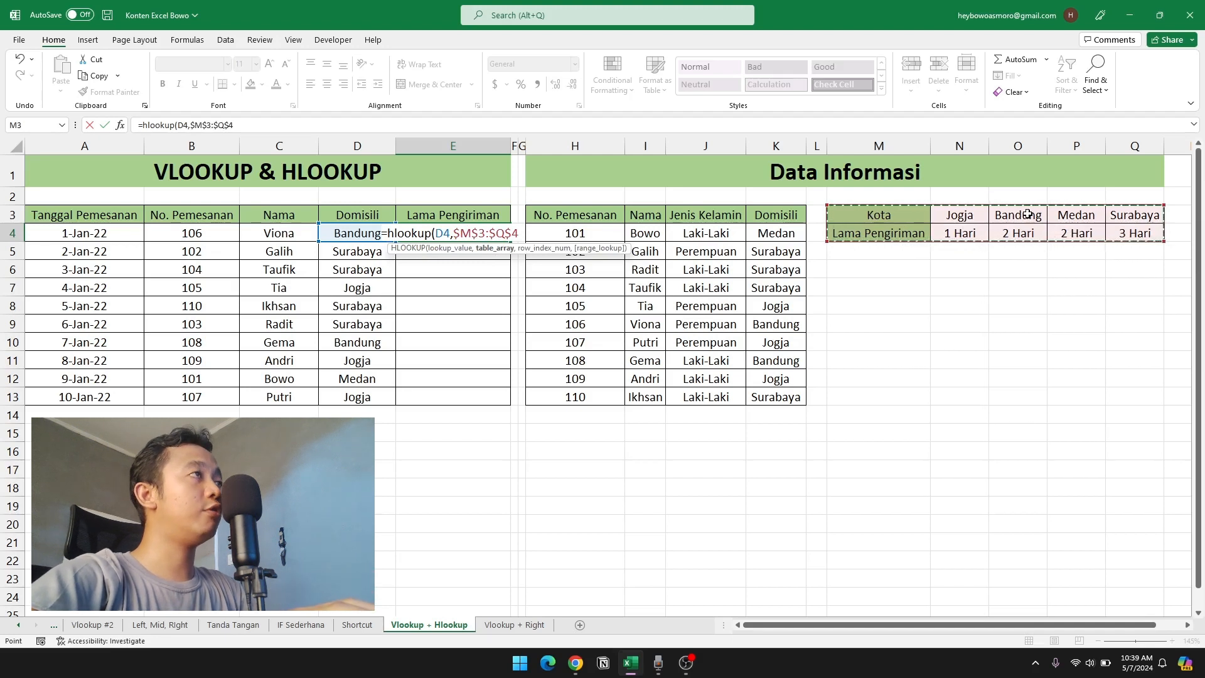
# Complete the E4 HLOOKUP formula with row index 2 and range lookup 0, and enter it
pyautogui.write(',')
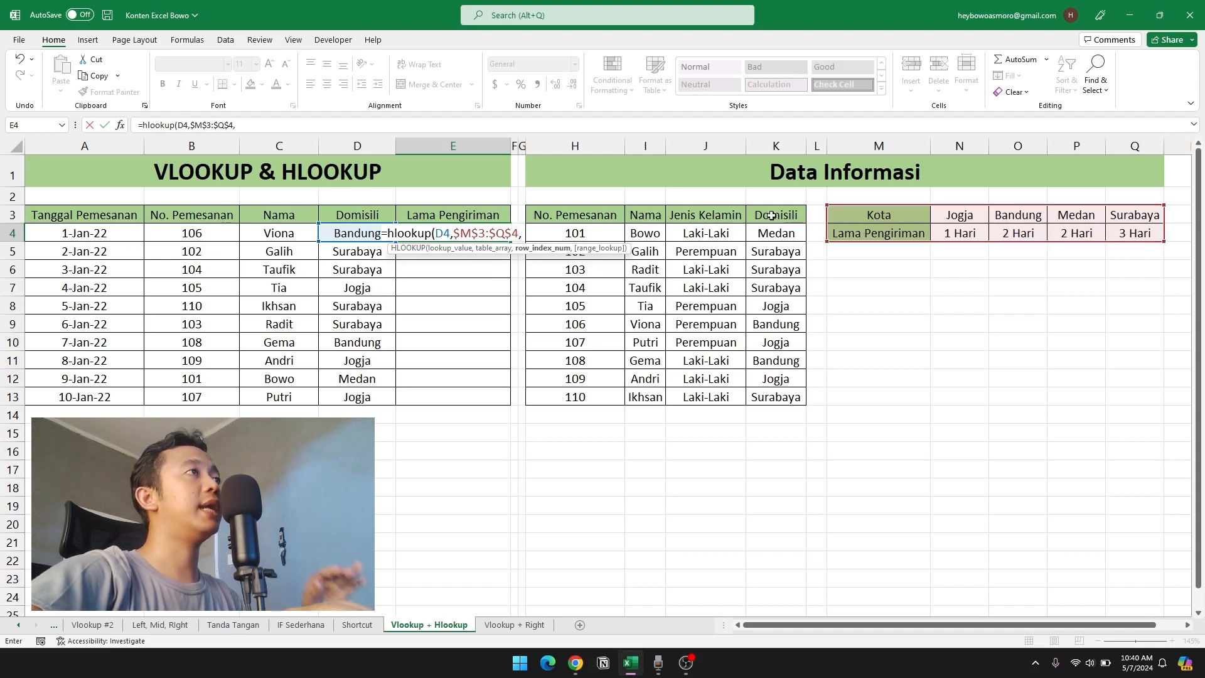
pyautogui.write('2,')
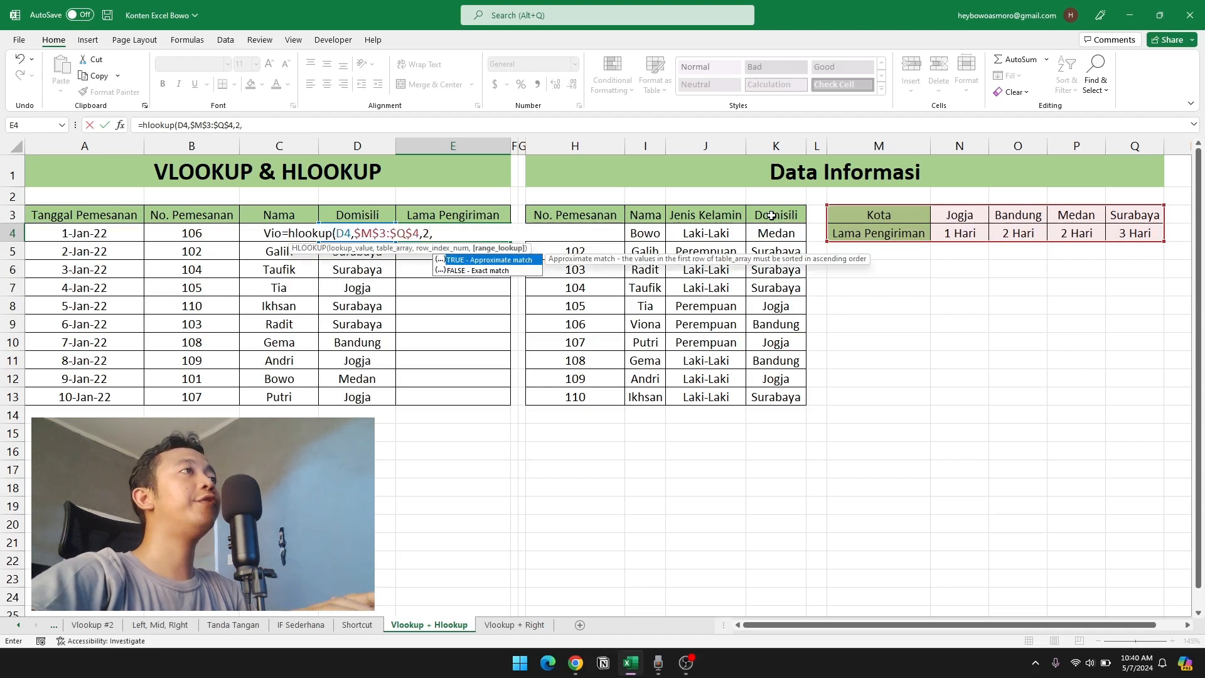
pyautogui.write('0')
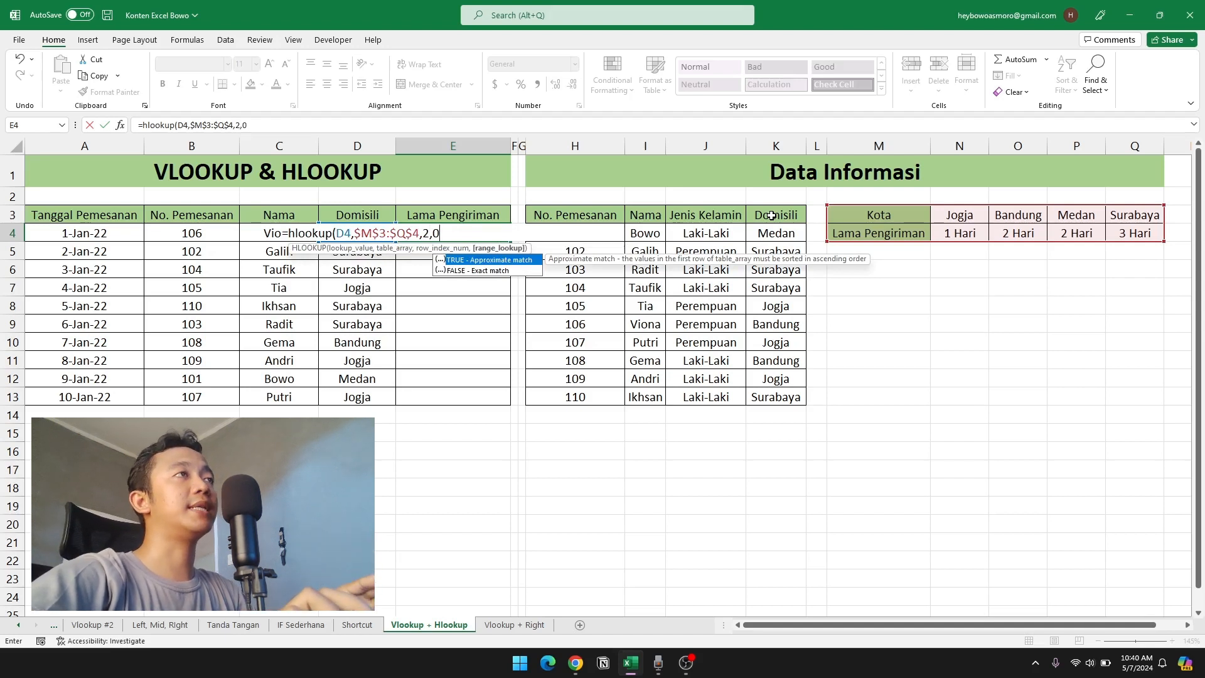
pyautogui.write(')')
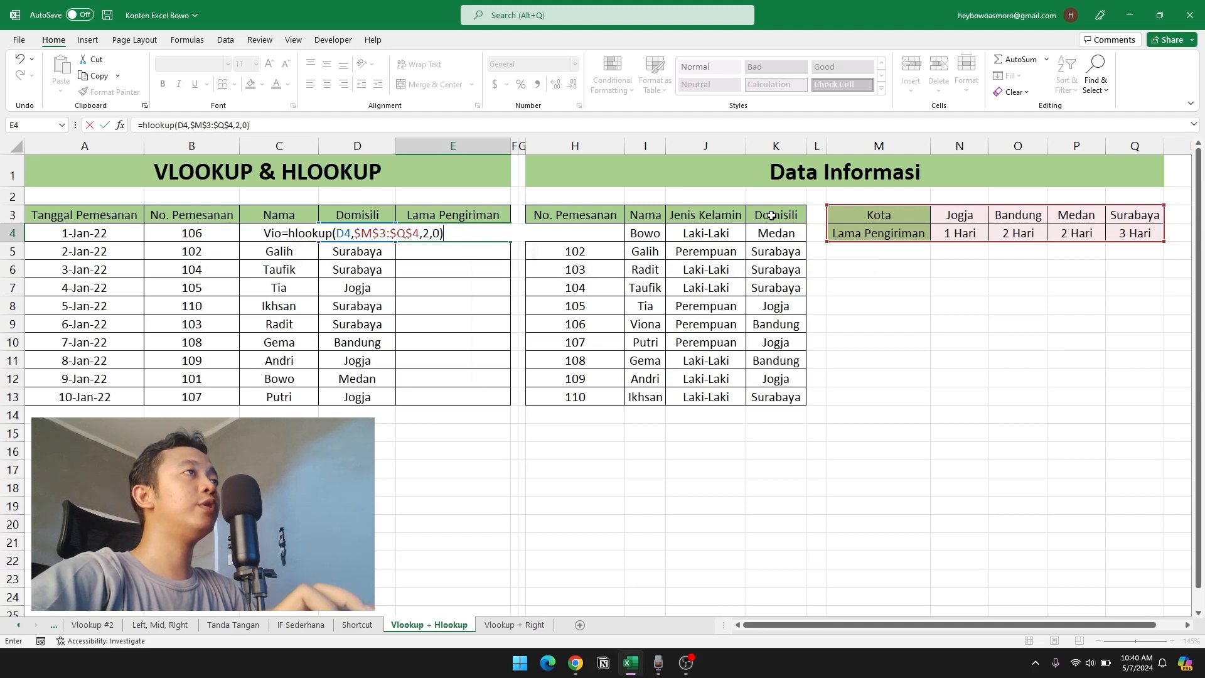
pyautogui.press('Return')
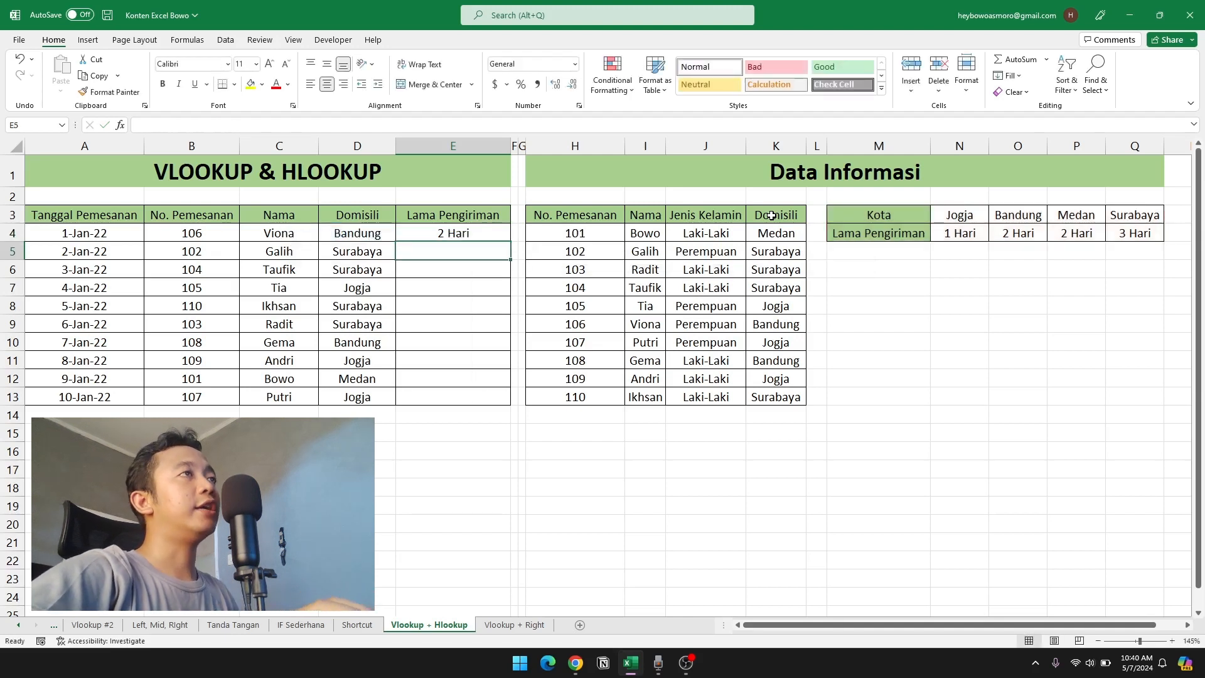
# Check the Lama Pengiriman result for Bandung against the Kota table and fill the E4 formula down through E13
pyautogui.moveTo(343, 237); pyautogui.dragTo(442, 235)
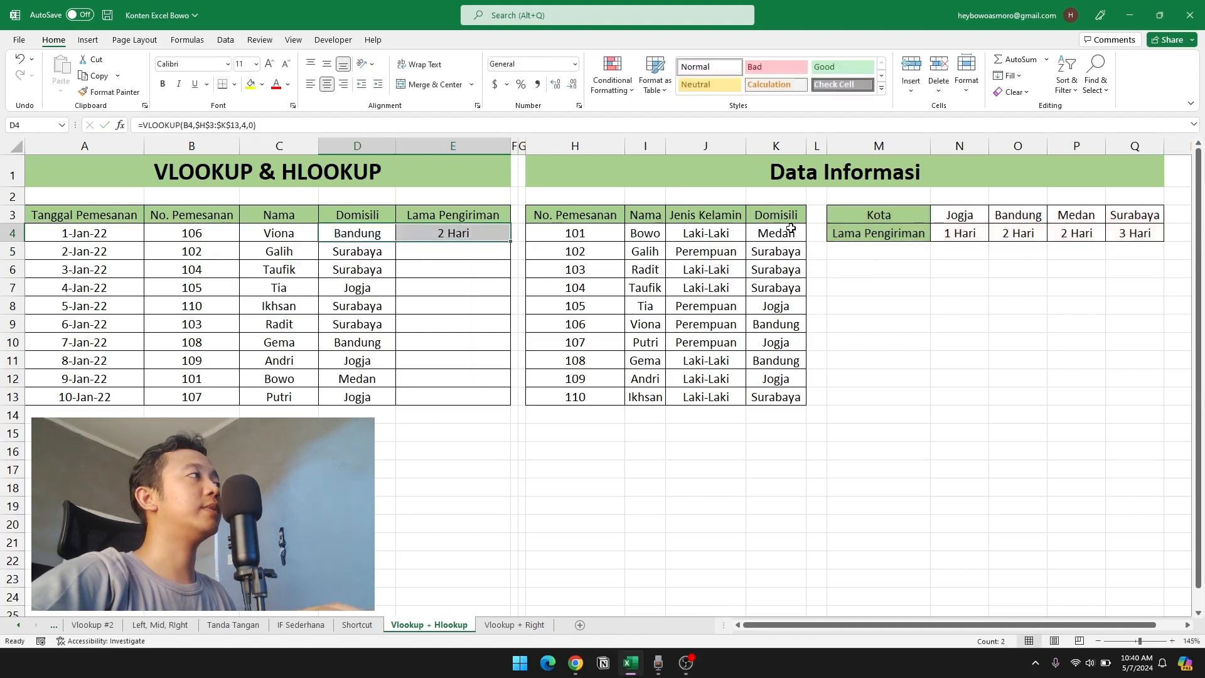
pyautogui.moveTo(1014, 221); pyautogui.dragTo(1016, 233)
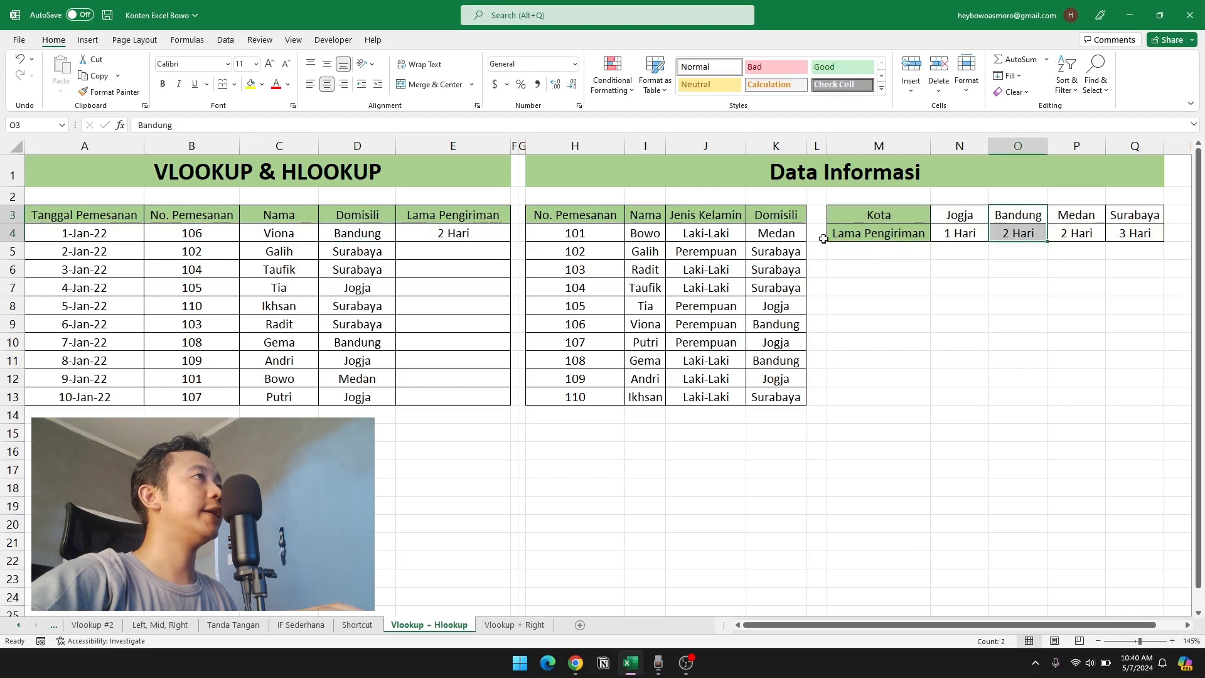
pyautogui.click(452, 234)
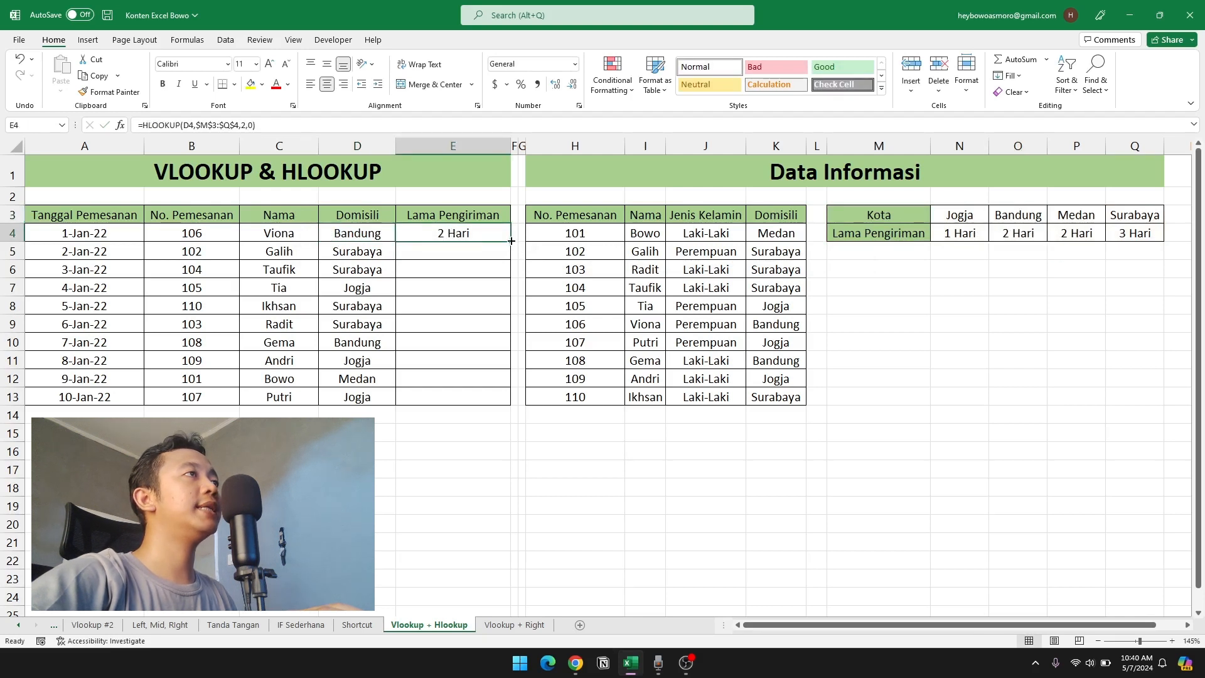
pyautogui.moveTo(511, 241); pyautogui.dragTo(509, 402)
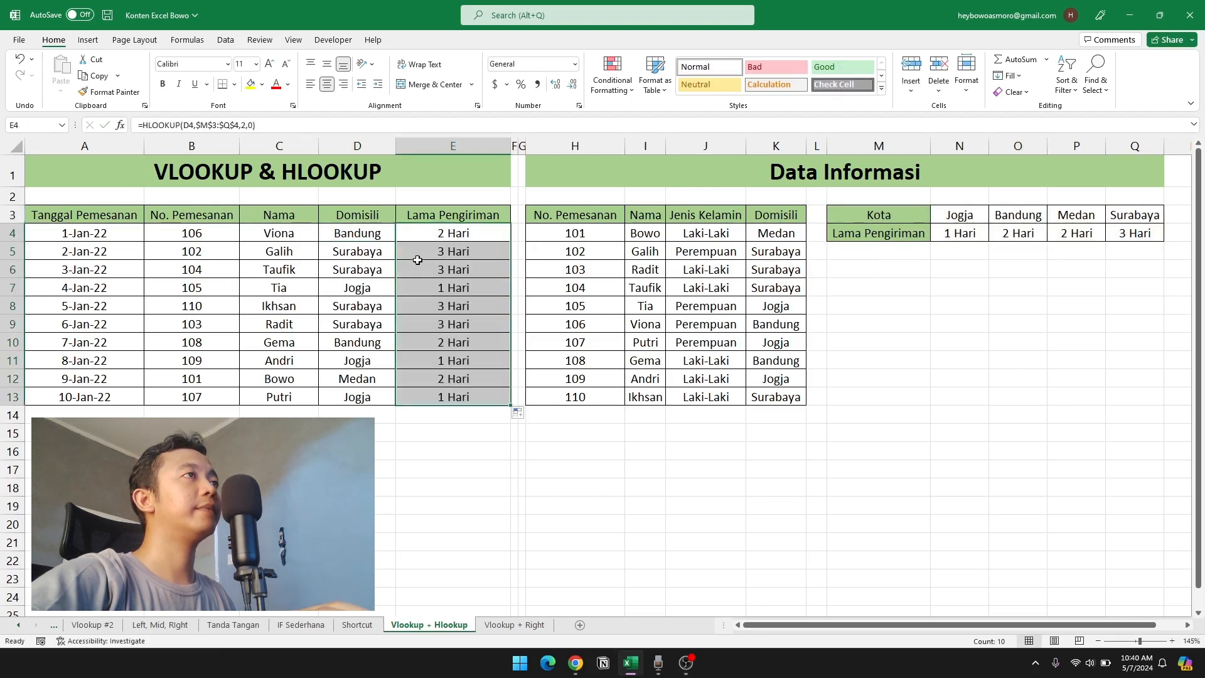
# Check the Lama Pengiriman results for Surabaya, Jogja and Bandung against the Kota table in M3:Q4
pyautogui.click(438, 247)
pyautogui.moveTo(382, 247); pyautogui.dragTo(439, 250)
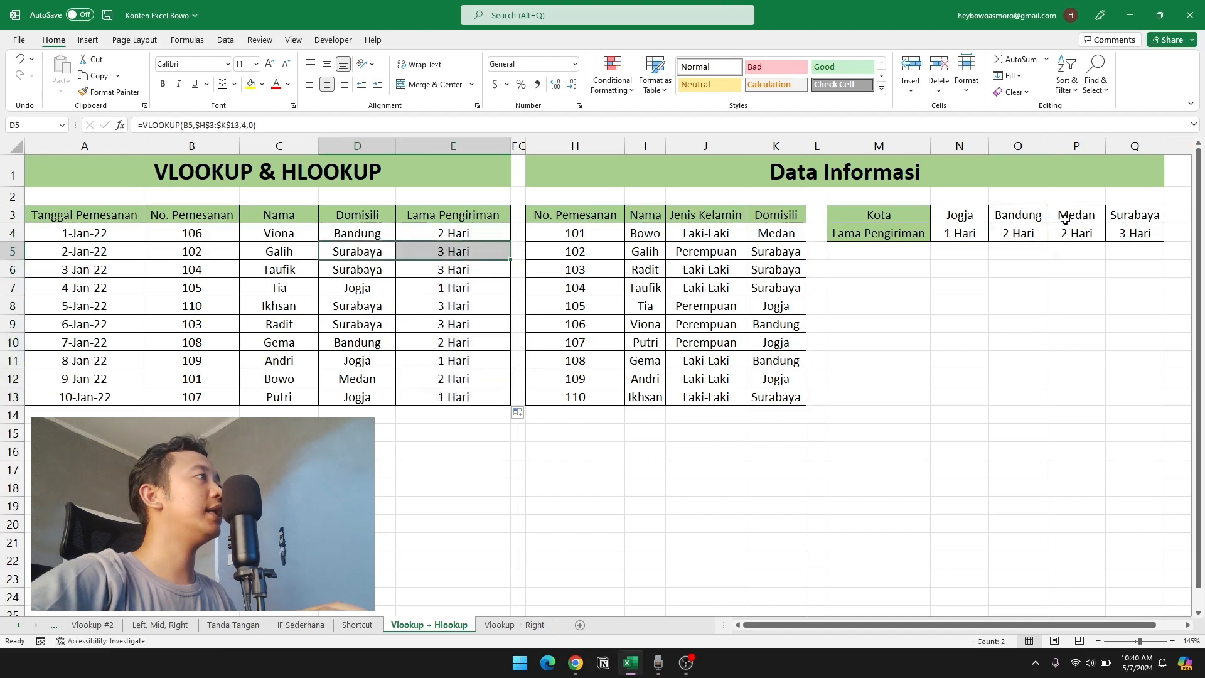
pyautogui.moveTo(1127, 217); pyautogui.dragTo(1126, 235)
pyautogui.moveTo(364, 273); pyautogui.dragTo(468, 289)
pyautogui.click(958, 221)
pyautogui.moveTo(958, 221); pyautogui.dragTo(955, 235)
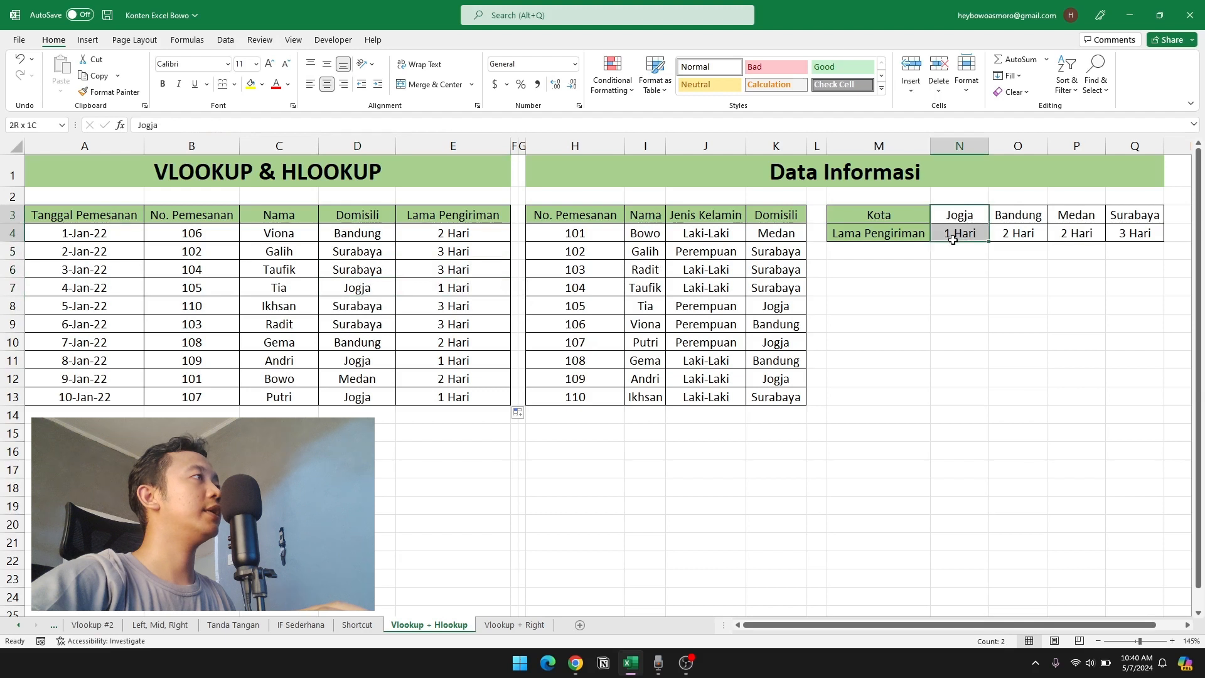
pyautogui.moveTo(361, 342); pyautogui.dragTo(452, 344)
pyautogui.moveTo(1036, 204); pyautogui.dragTo(1017, 228)
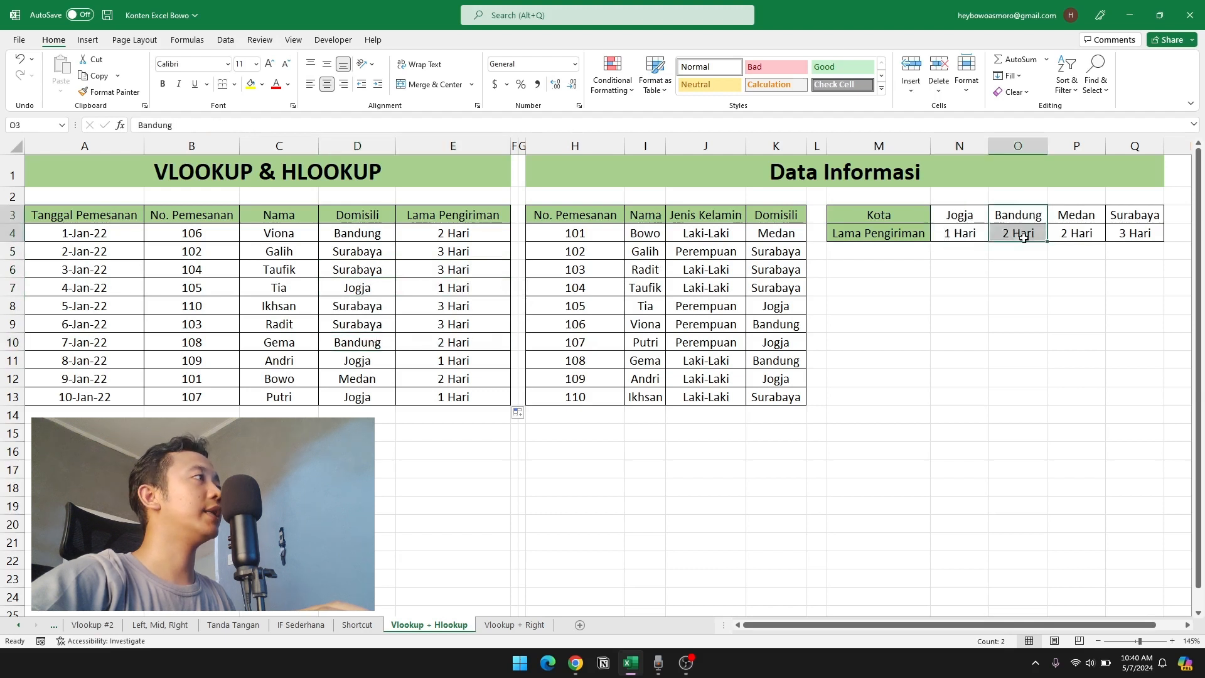
pyautogui.click(485, 366)
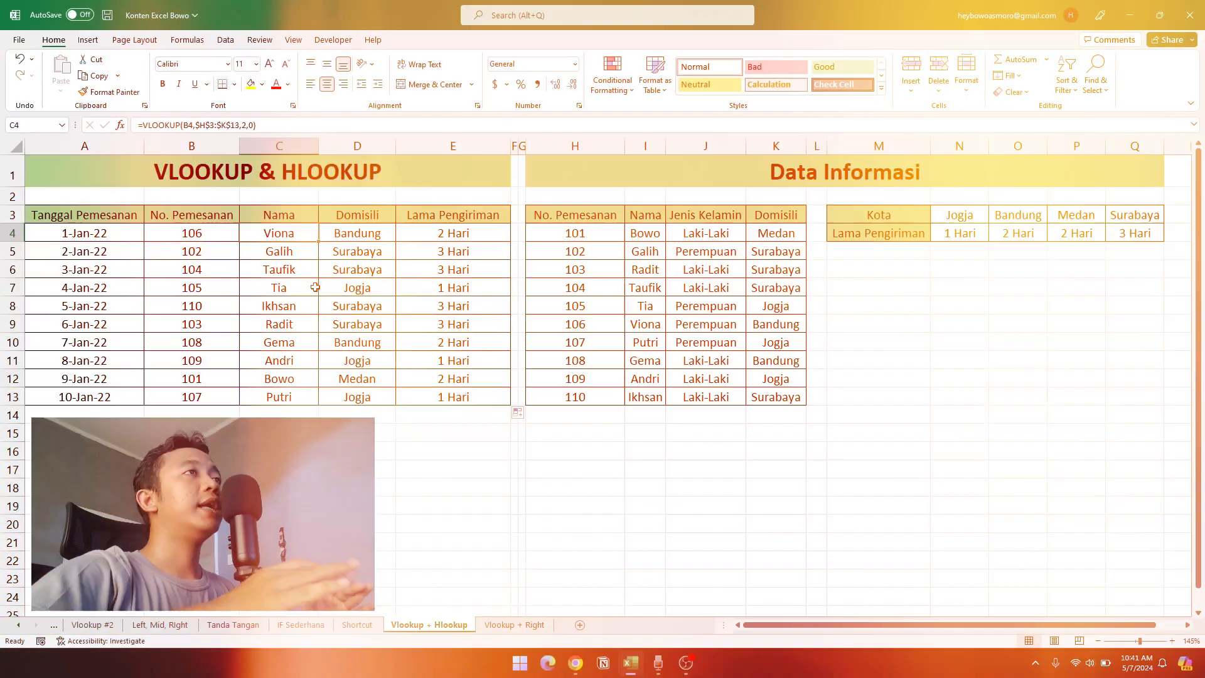
# Review the filled Nama, Domisili and Lama Pengiriman columns of the order table from row 4 to row 13
pyautogui.moveTo(289, 233); pyautogui.dragTo(289, 393)
pyautogui.moveTo(362, 244); pyautogui.dragTo(384, 379)
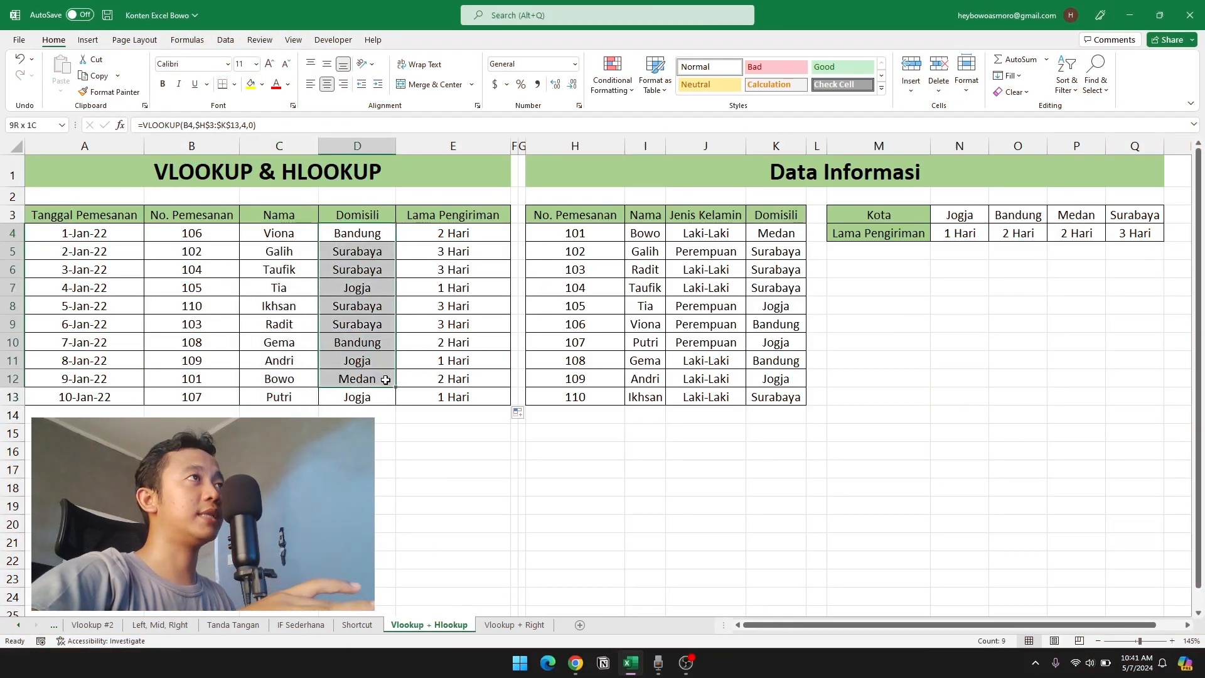
pyautogui.moveTo(469, 236); pyautogui.dragTo(463, 396)
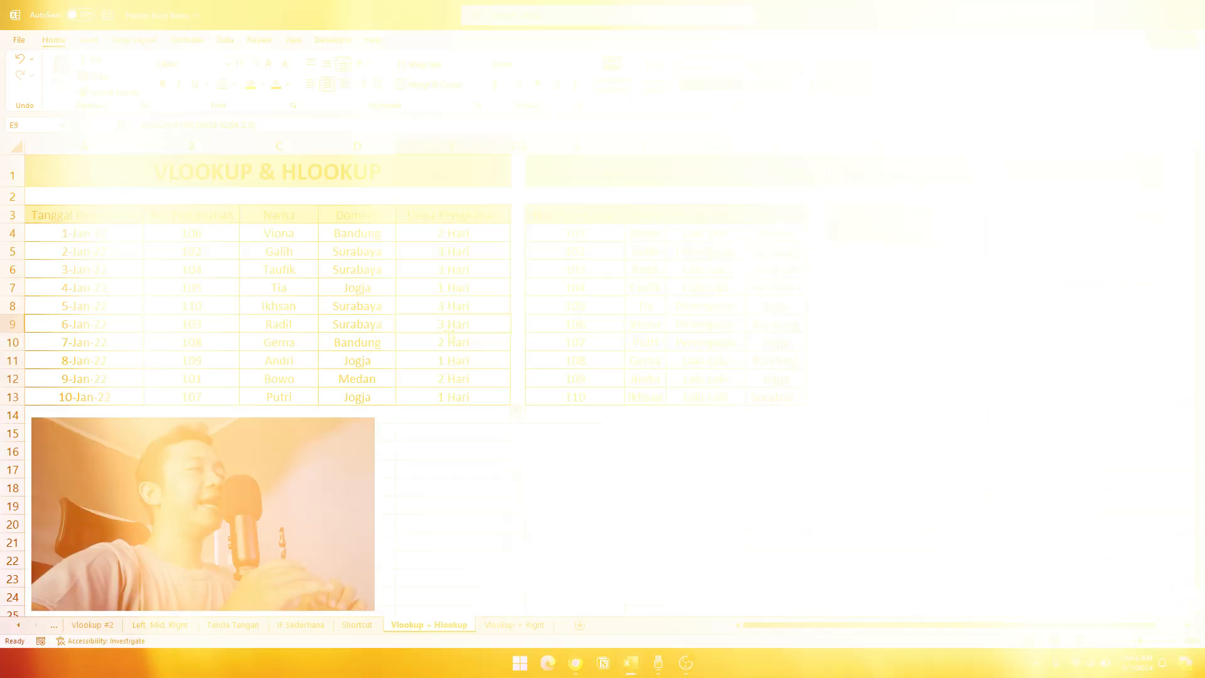
pyautogui.click(449, 332)
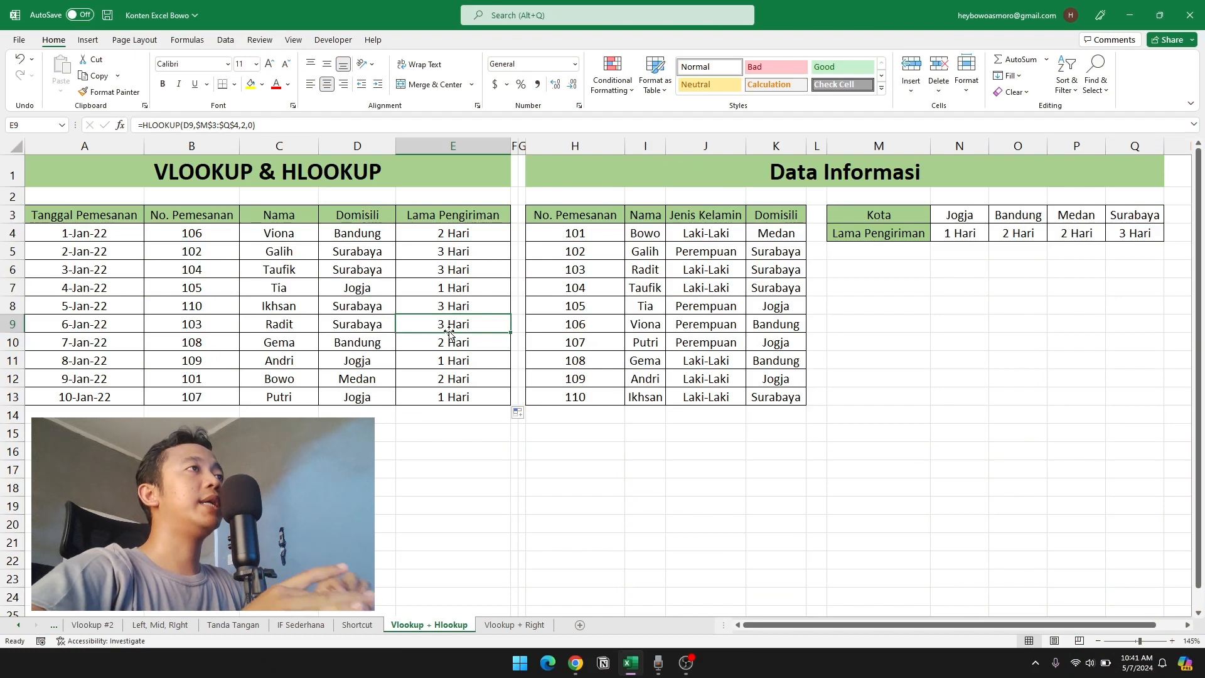